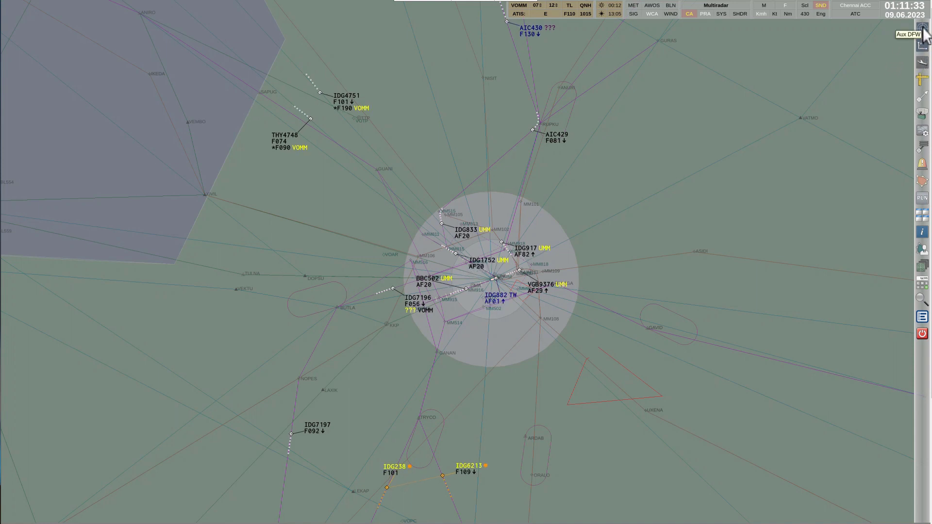
# Open an auxiliary radar view on THY4748 and IDG4751 and spread their labels apart.
pyautogui.click(922, 30)
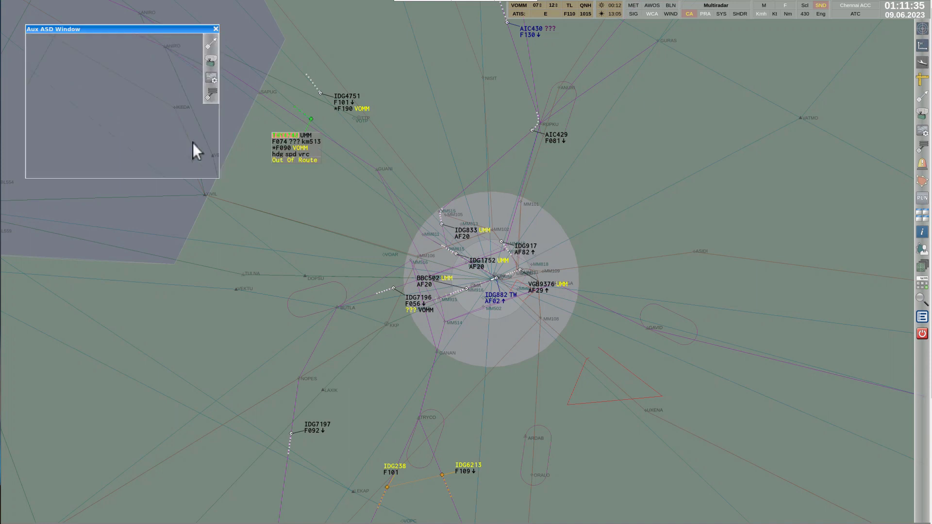
pyautogui.moveTo(153, 129); pyautogui.dragTo(51, 116)
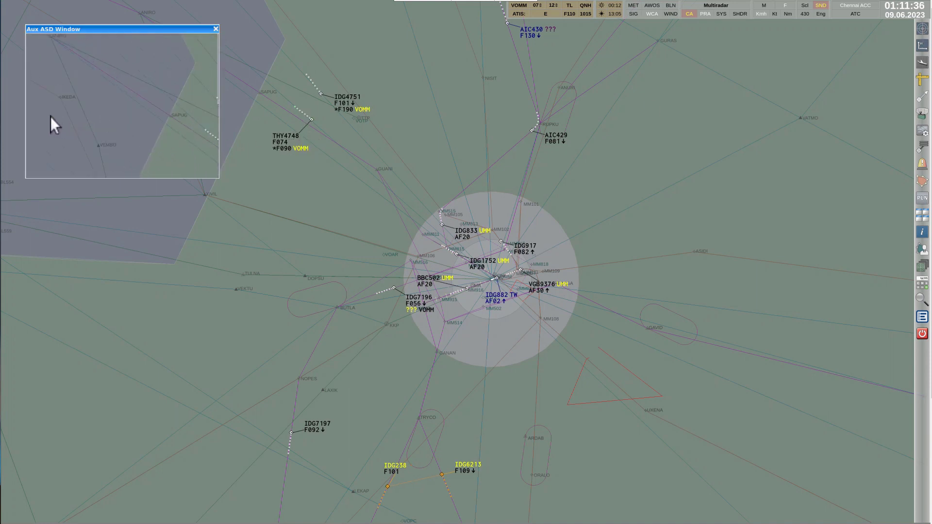
pyautogui.moveTo(106, 124); pyautogui.dragTo(41, 117)
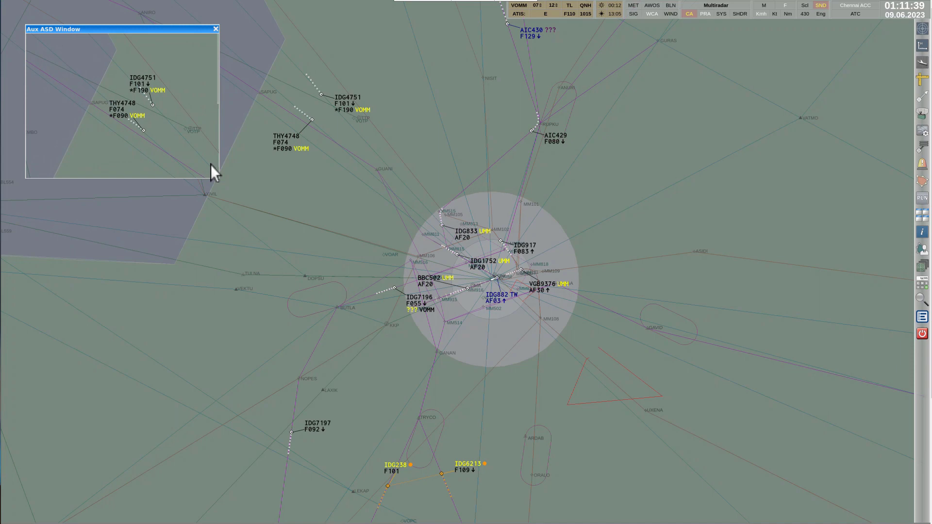
pyautogui.moveTo(120, 110); pyautogui.dragTo(91, 130)
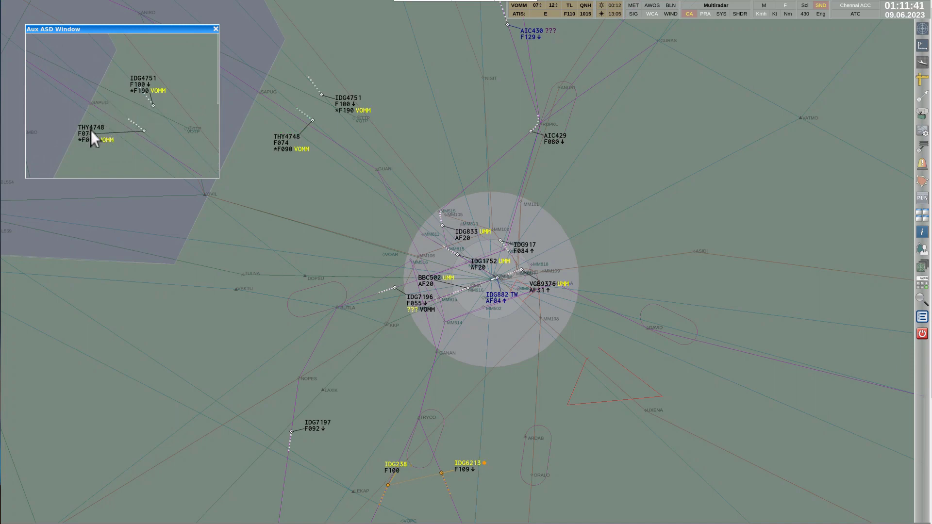
pyautogui.moveTo(148, 86); pyautogui.dragTo(176, 68)
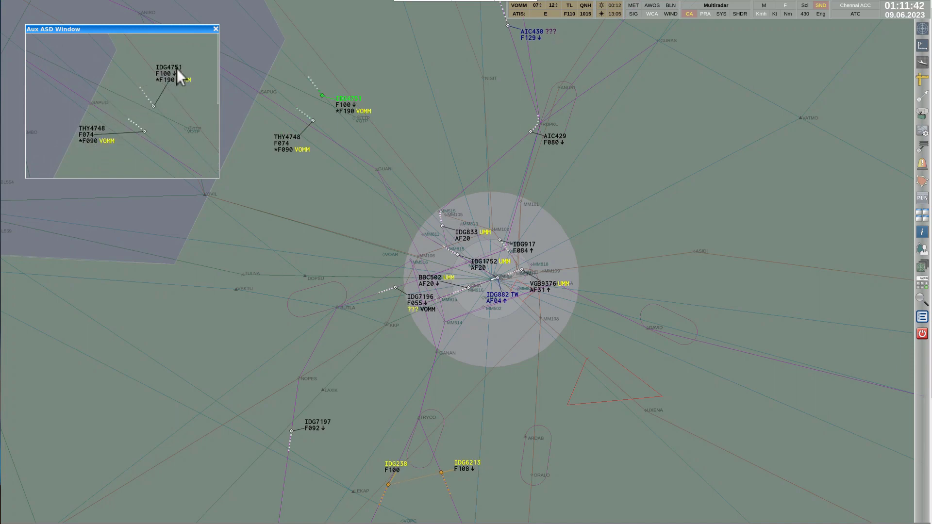
# Clear THY4748 to 070 with transfer level 040, and clear IDG4751 to 080.
pyautogui.click(103, 137)
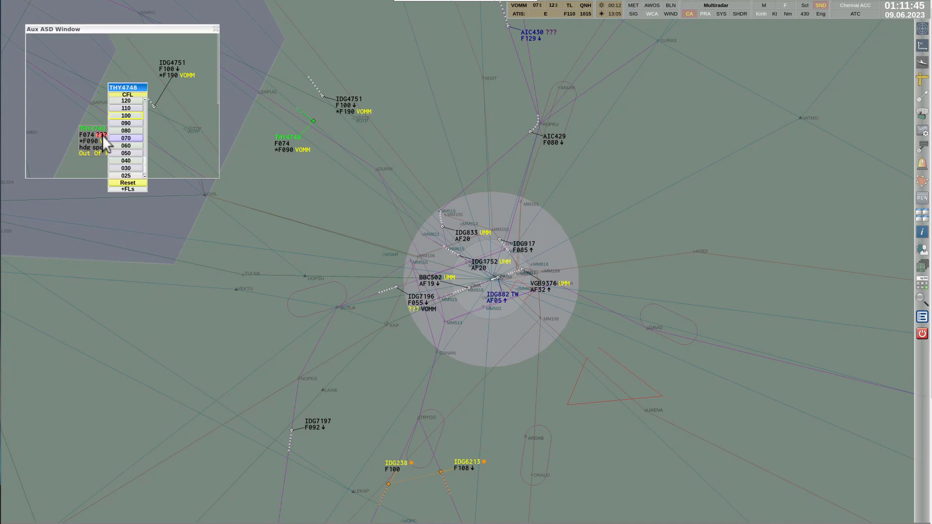
pyautogui.click(125, 138)
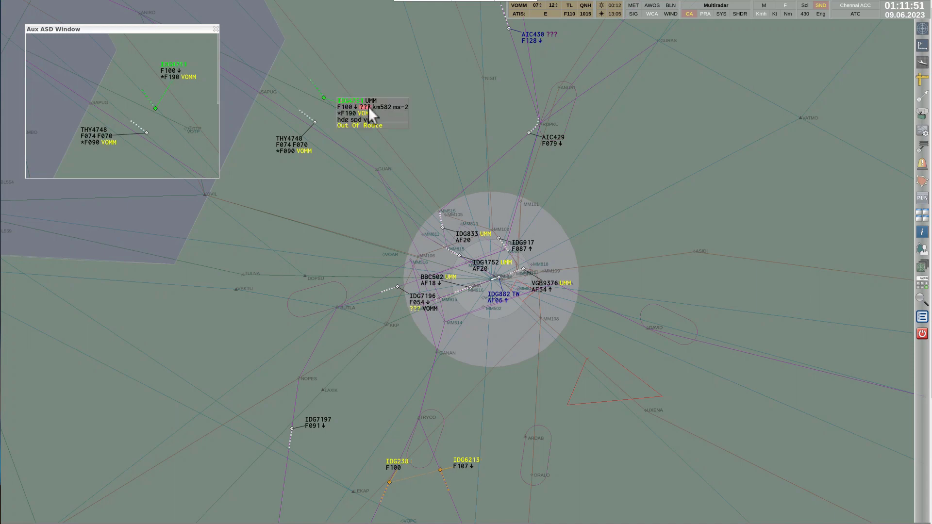
pyautogui.click(368, 106)
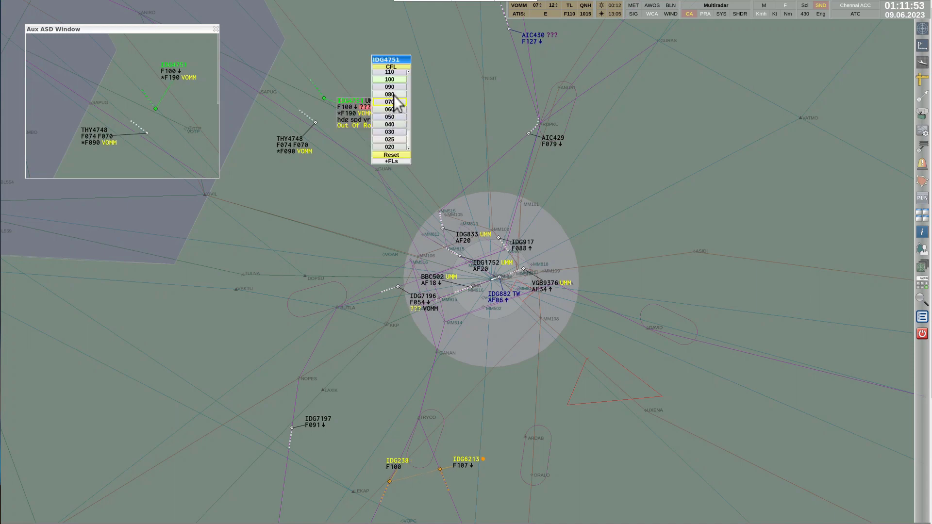
pyautogui.click(394, 95)
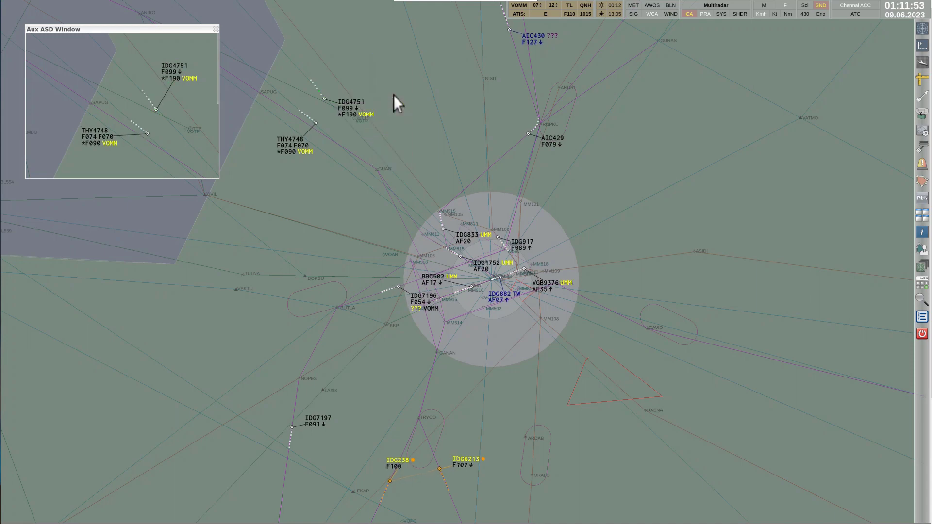
pyautogui.click(92, 144)
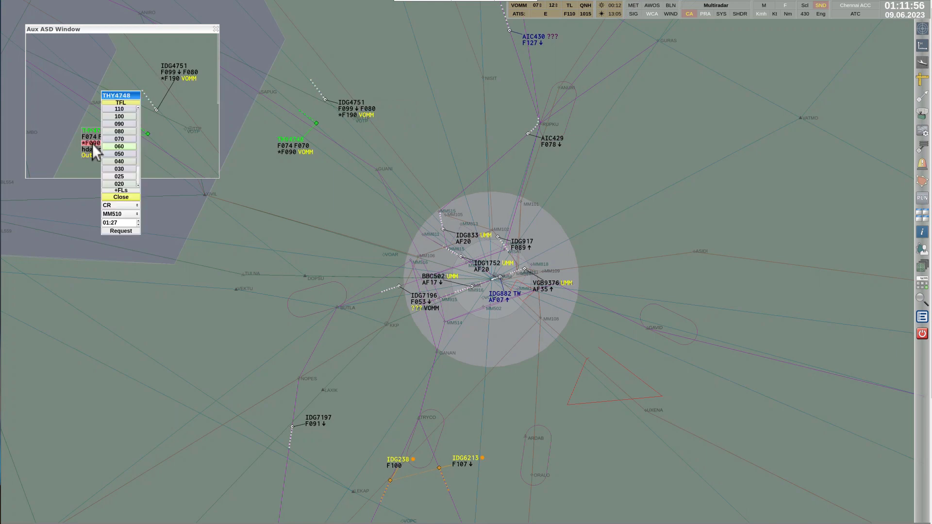
pyautogui.click(119, 161)
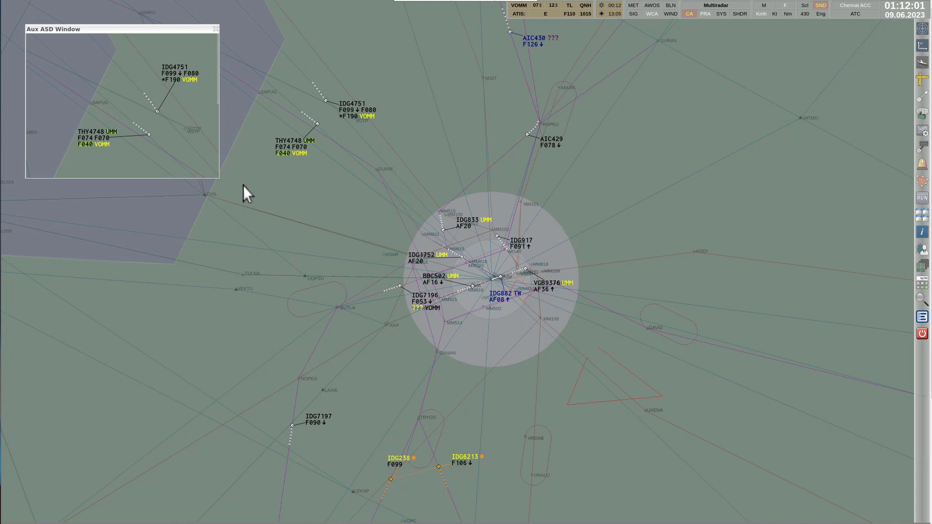
pyautogui.click(205, 166)
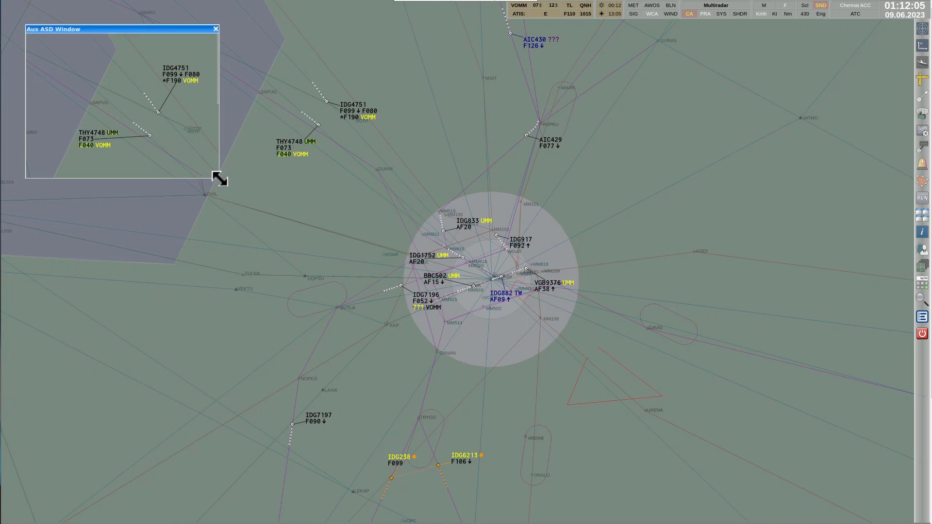
# Enlarge the Aux ASD window and pan it onto the VOMM approach-circle traffic.
pyautogui.moveTo(220, 179); pyautogui.dragTo(333, 320)
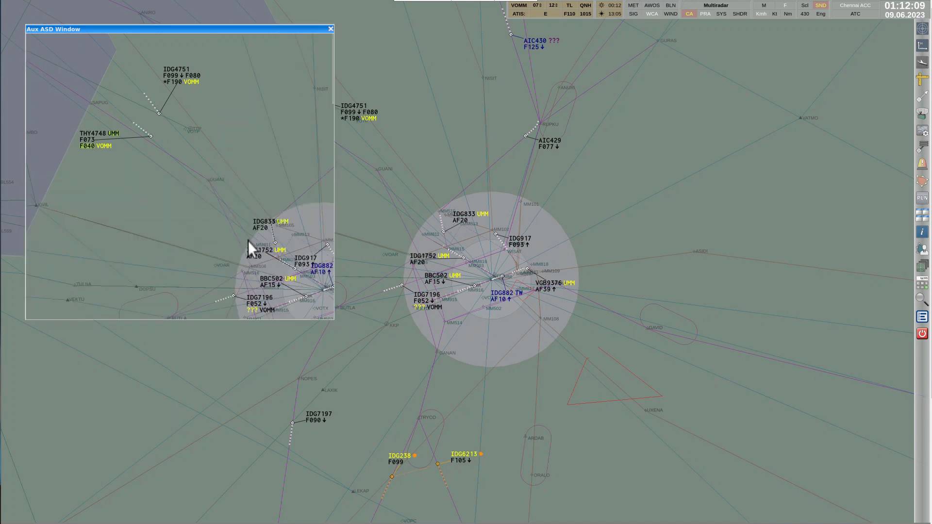
pyautogui.moveTo(251, 246); pyautogui.dragTo(101, 160)
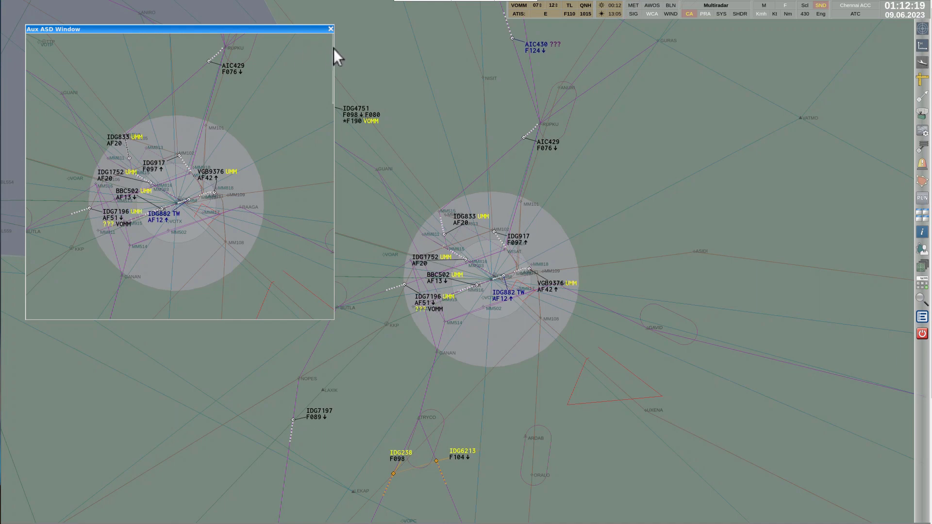
pyautogui.moveTo(333, 48)
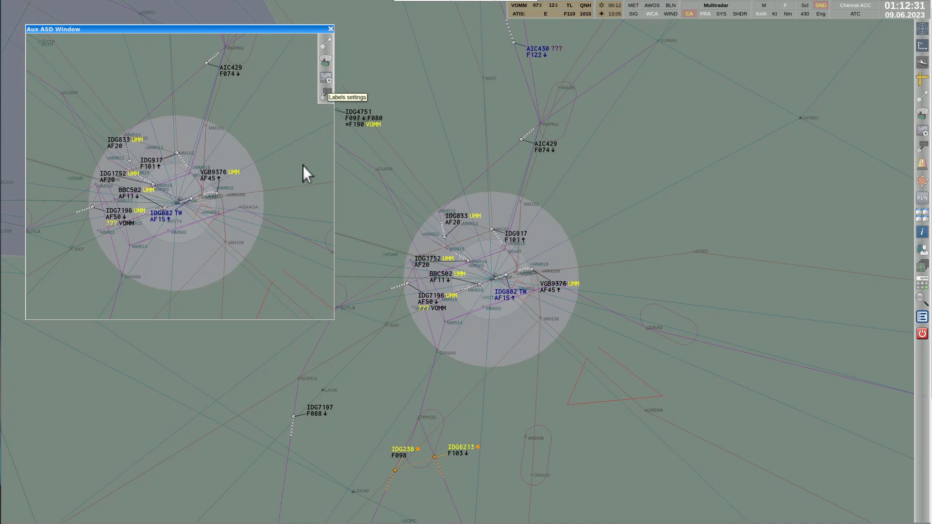
# Zoom the main display into the airport and assume control of SEJ323.
pyautogui.click(494, 299)
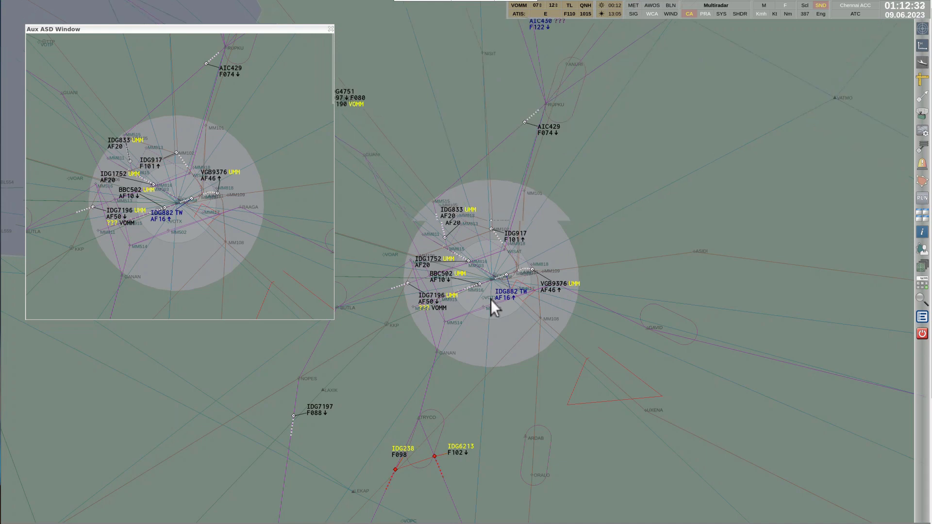
pyautogui.scroll(2, 491, 299)
pyautogui.scroll(4, 491, 294)
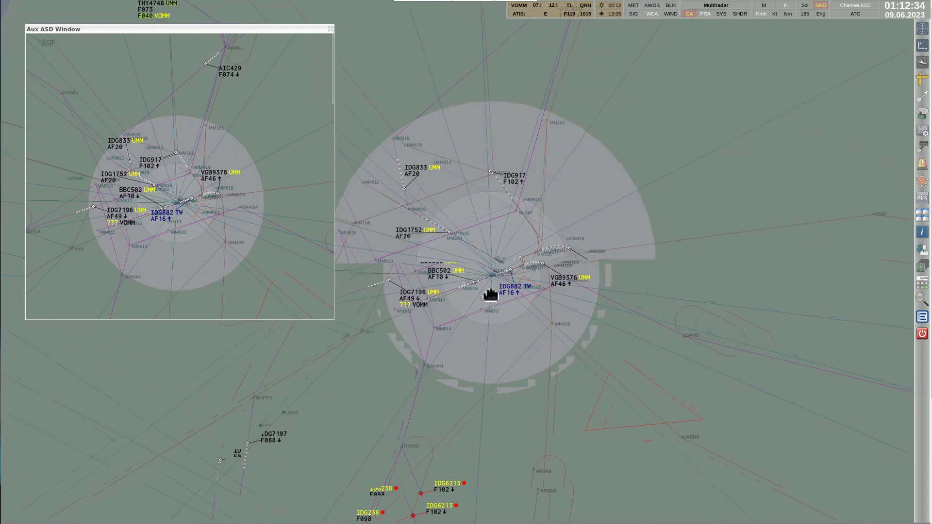
pyautogui.scroll(2, 500, 238)
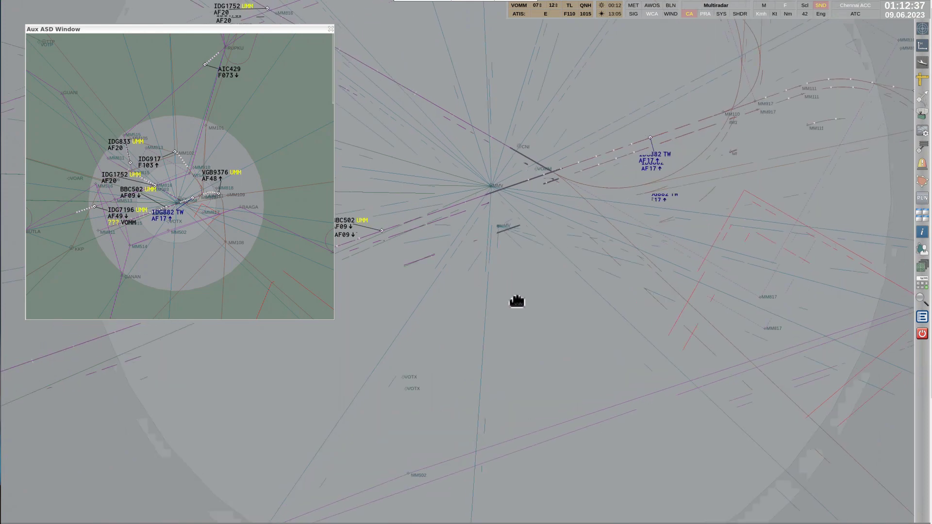
pyautogui.scroll(3, 529, 273)
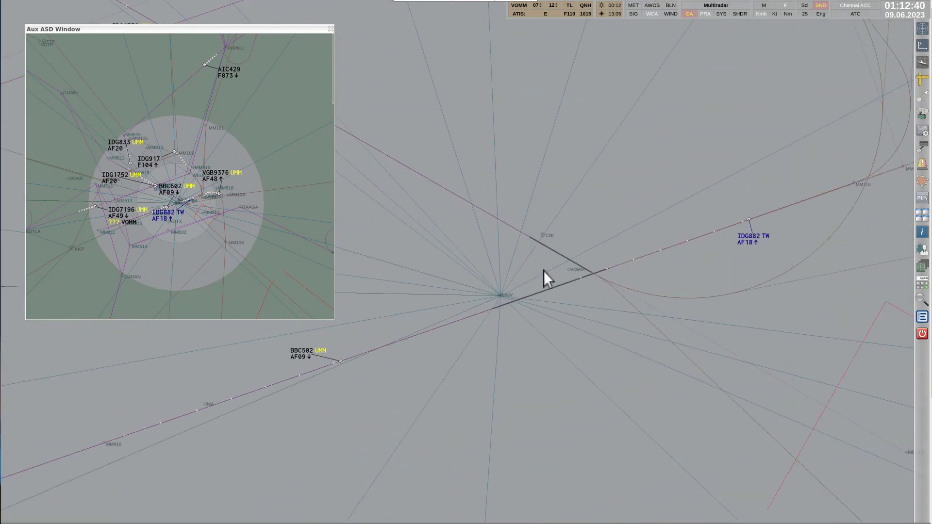
pyautogui.scroll(2, 544, 271)
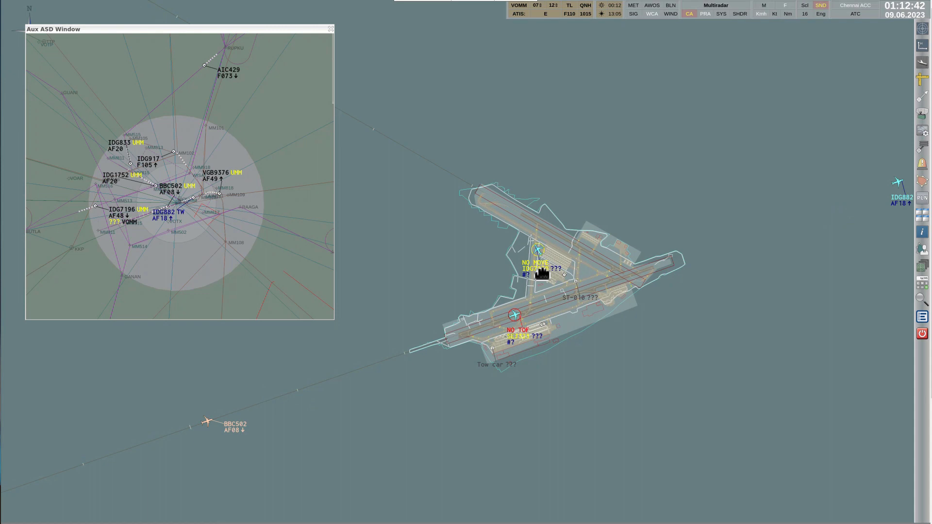
pyautogui.scroll(1, 542, 275)
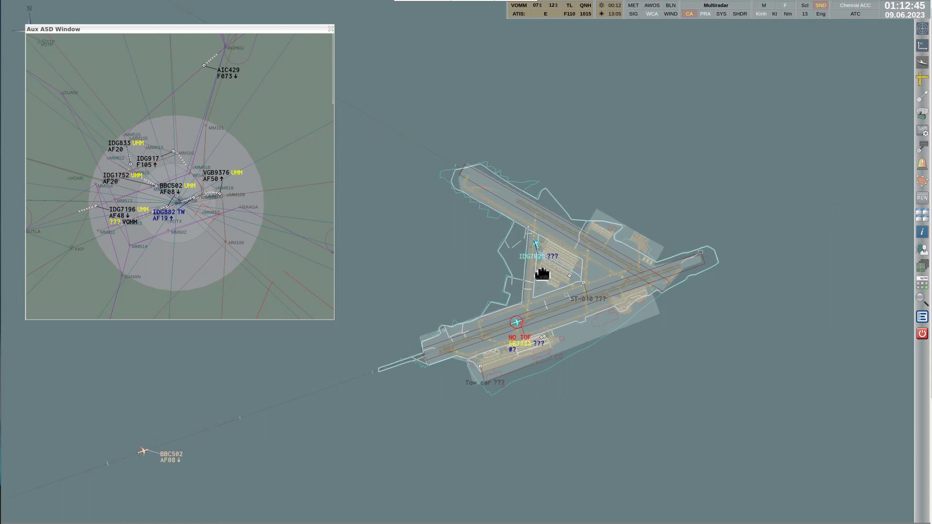
pyautogui.scroll(1, 542, 273)
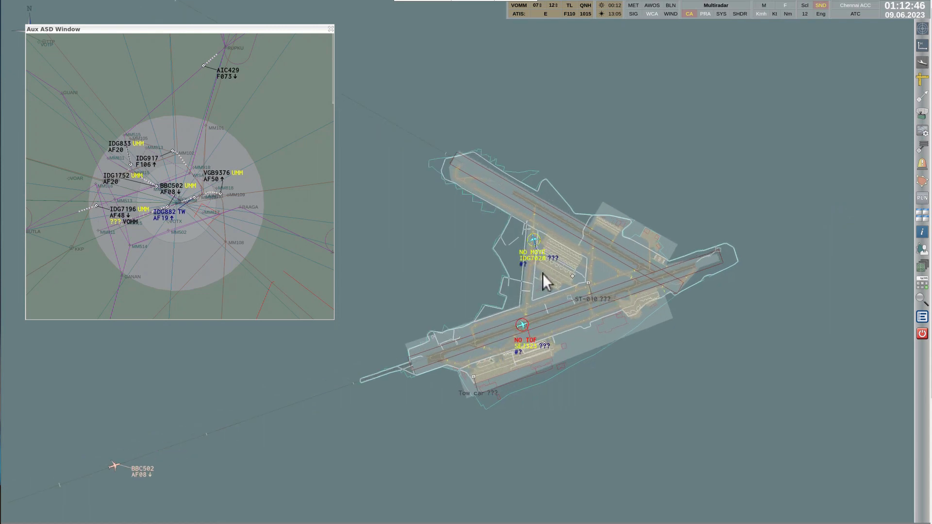
pyautogui.click(546, 345)
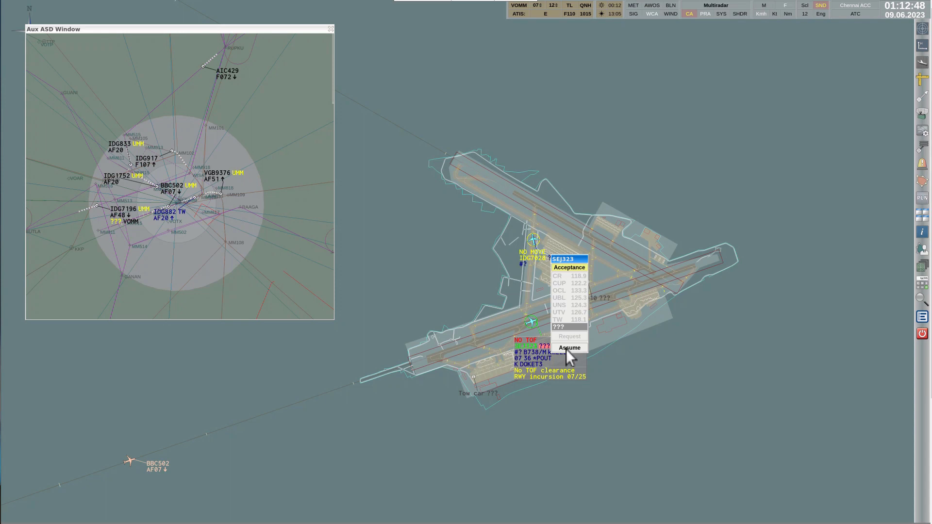
pyautogui.click(565, 348)
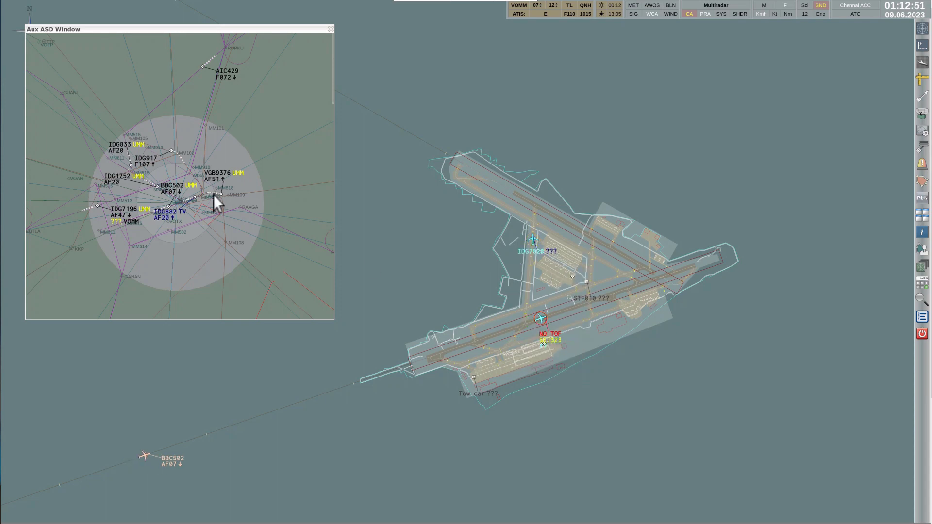
# Close the Aux ASD window and zoom back out to the wide radar picture.
pyautogui.click(67, 56)
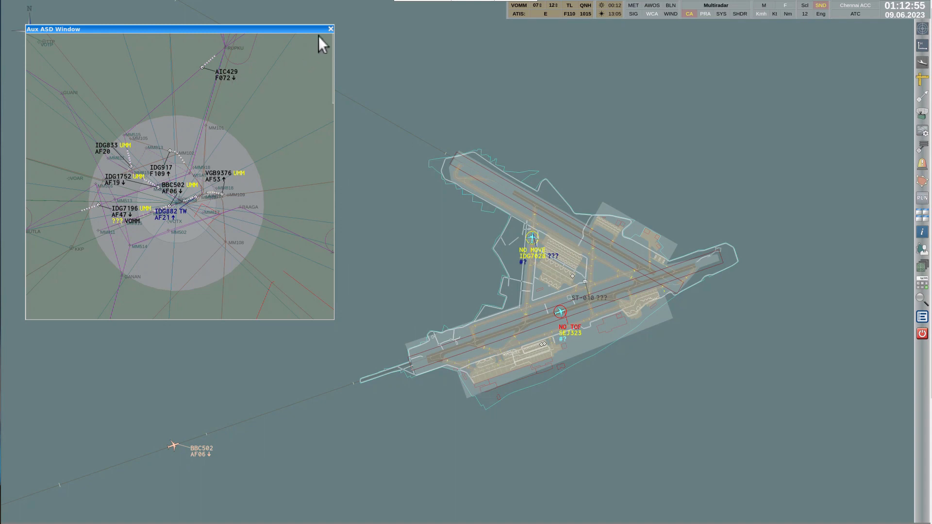
pyautogui.click(331, 29)
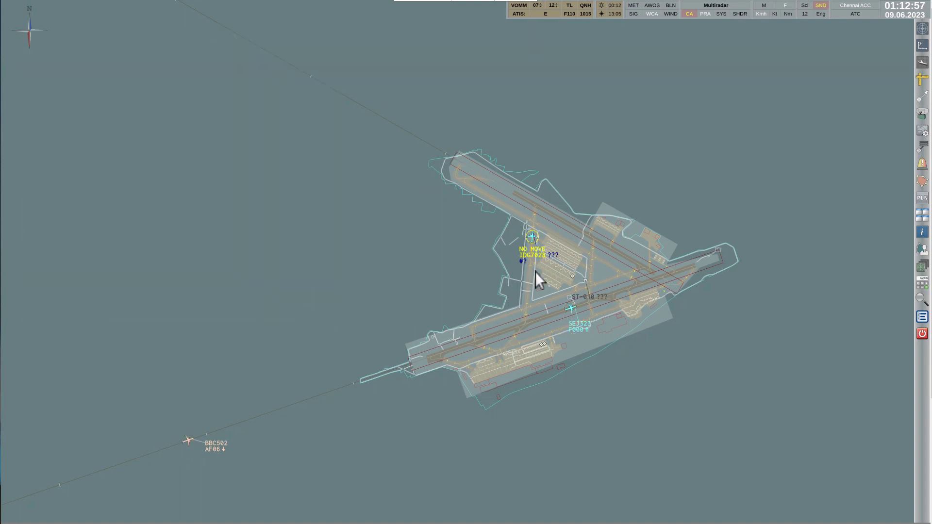
pyautogui.scroll(-3, 535, 272)
pyautogui.scroll(-4, 532, 268)
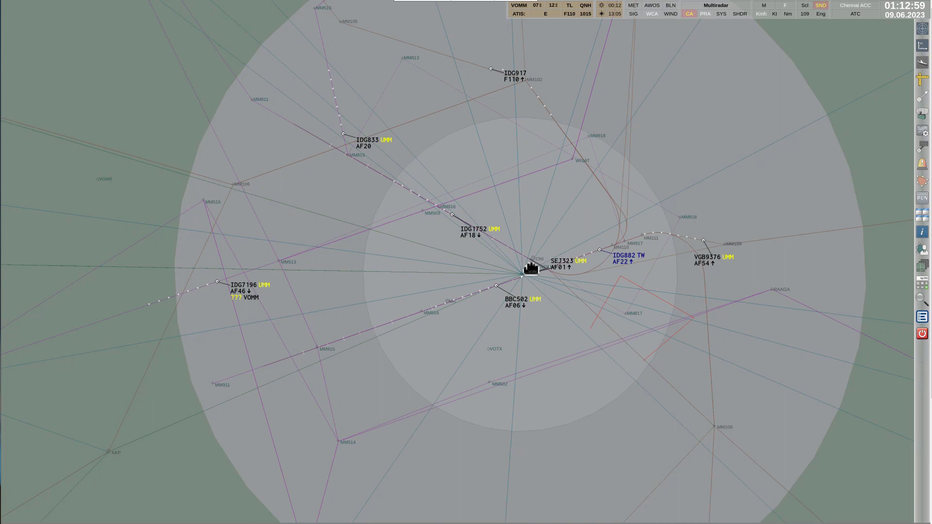
pyautogui.scroll(-4, 531, 268)
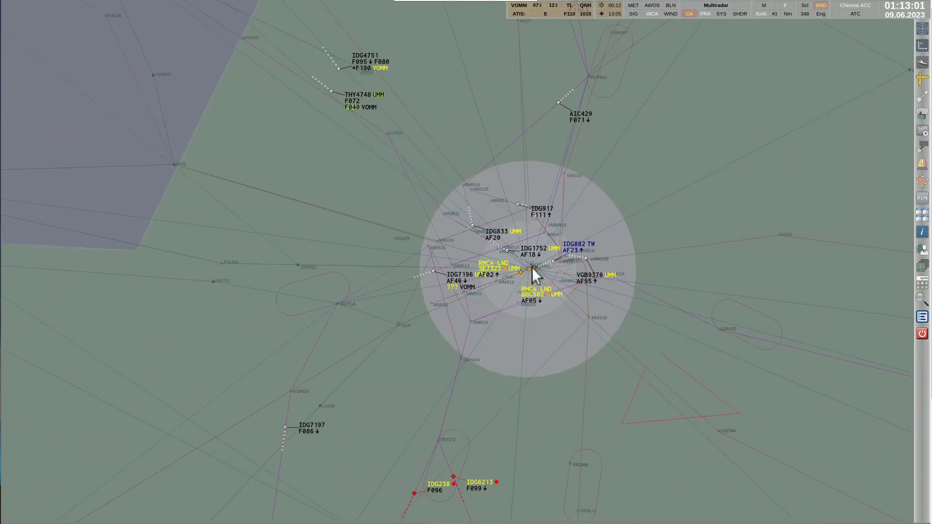
# Show IDG7196's vertical profile from the Track List in the vertical track projection, then close it.
pyautogui.click(922, 48)
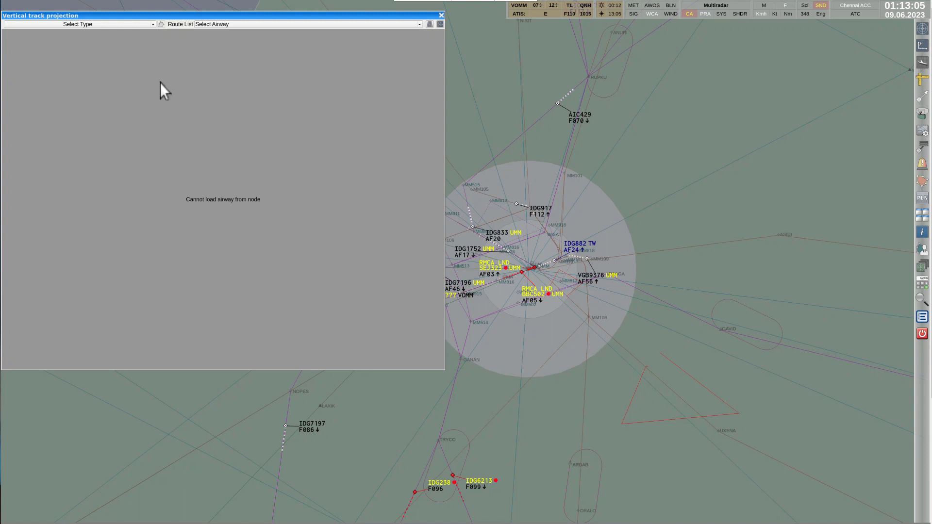
pyautogui.click(88, 24)
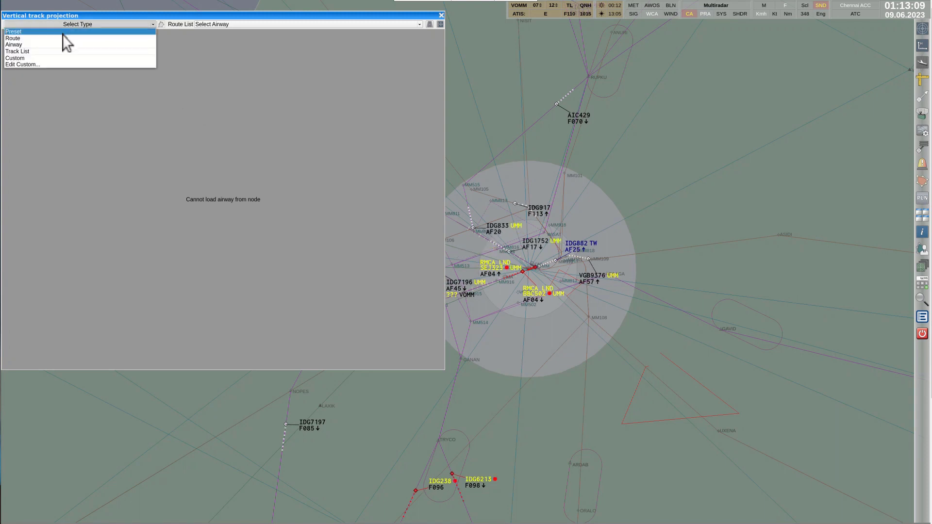
pyautogui.click(46, 52)
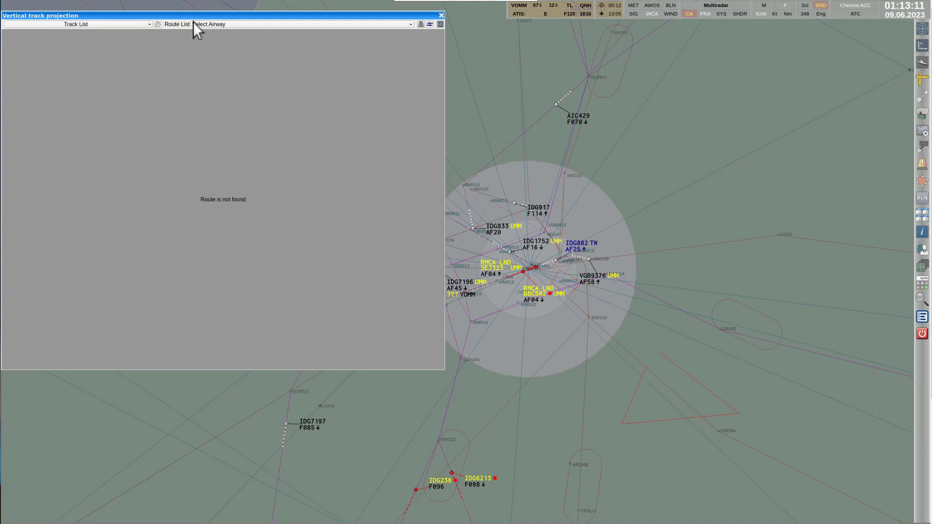
pyautogui.click(225, 24)
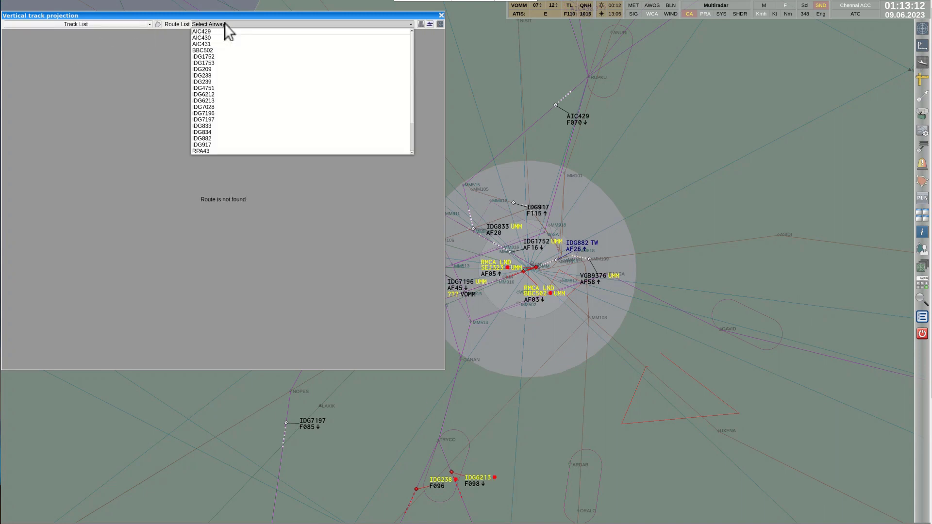
pyautogui.click(226, 113)
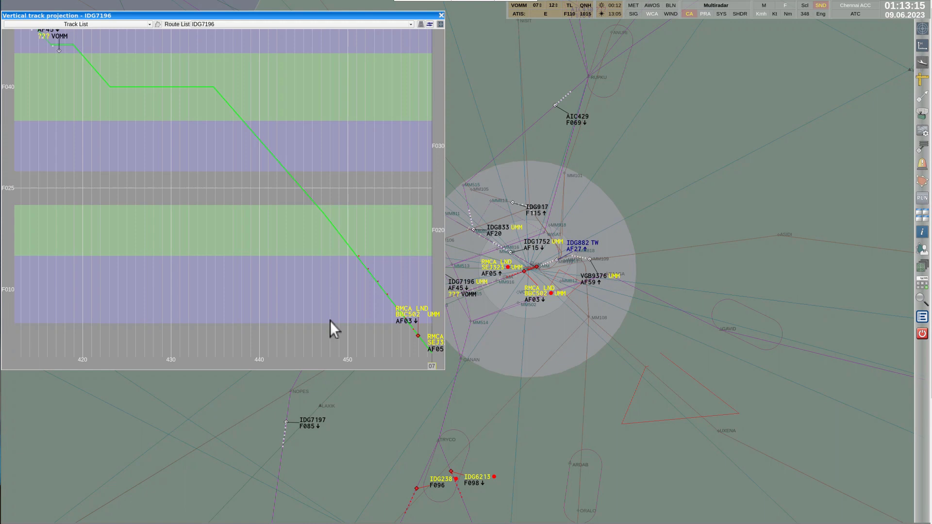
pyautogui.moveTo(402, 319)
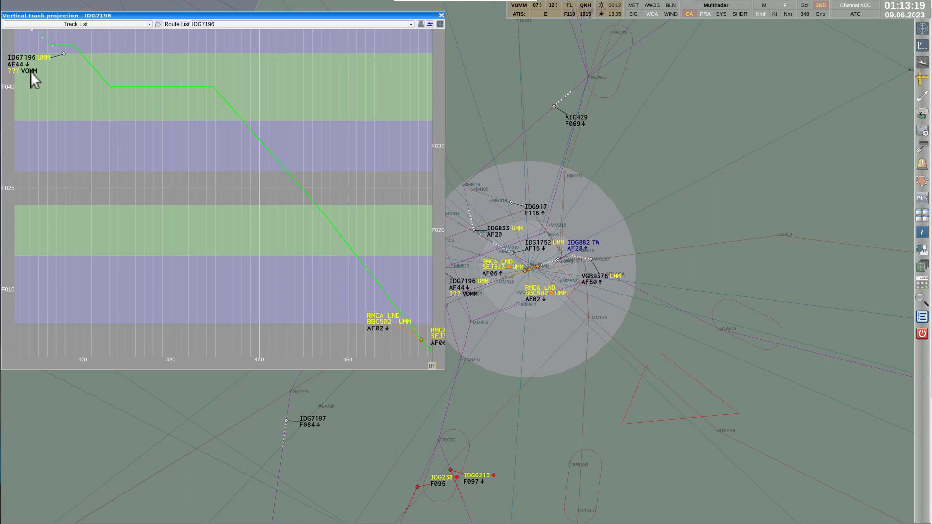
pyautogui.moveTo(40, 72); pyautogui.dragTo(68, 95)
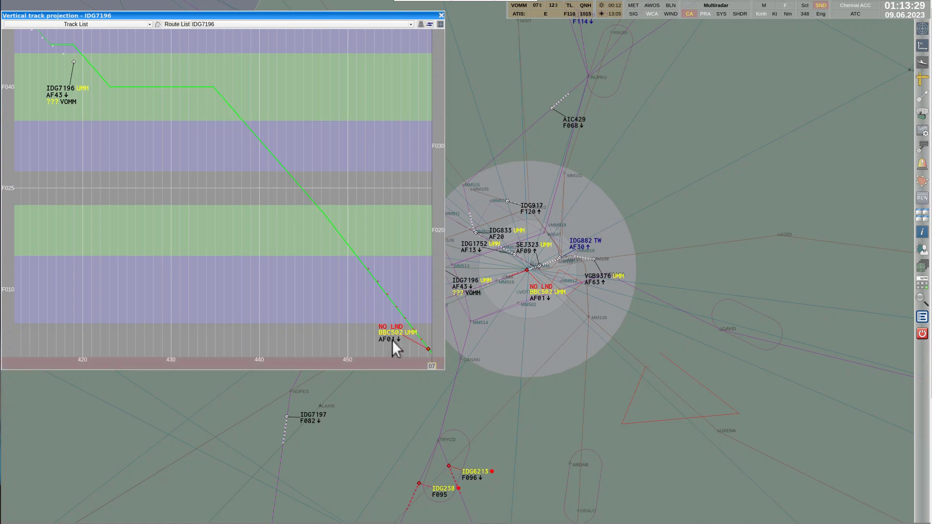
pyautogui.click(441, 17)
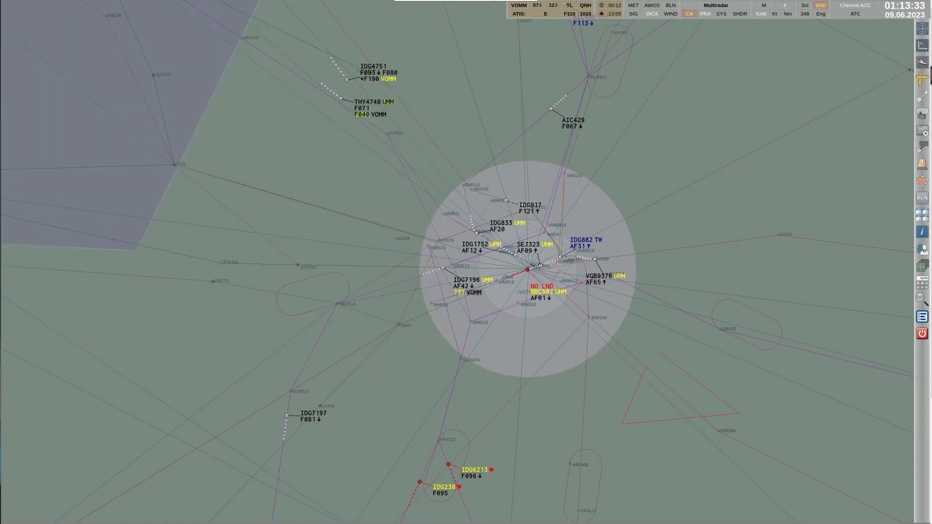
# Open the Landing – VOMM 12 approach profile, showing IDG1752 on final.
pyautogui.click(922, 62)
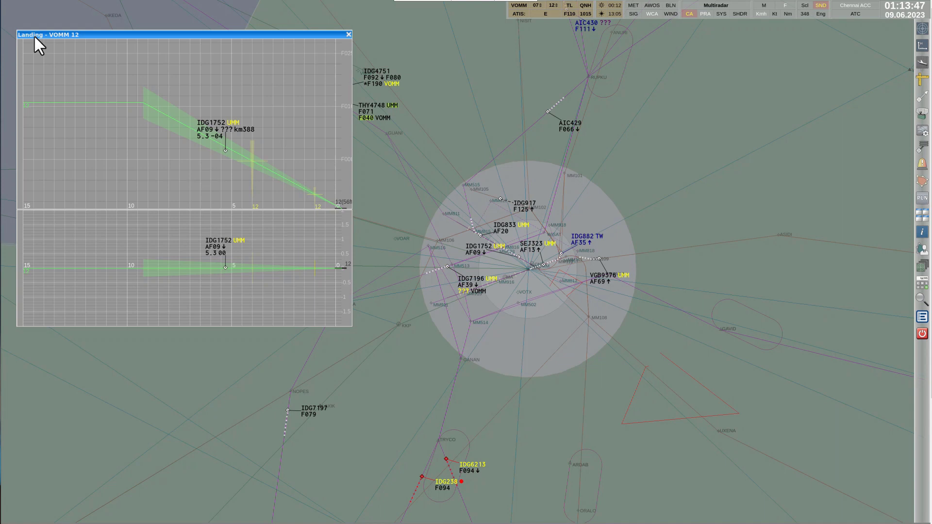
pyautogui.click(421, 31)
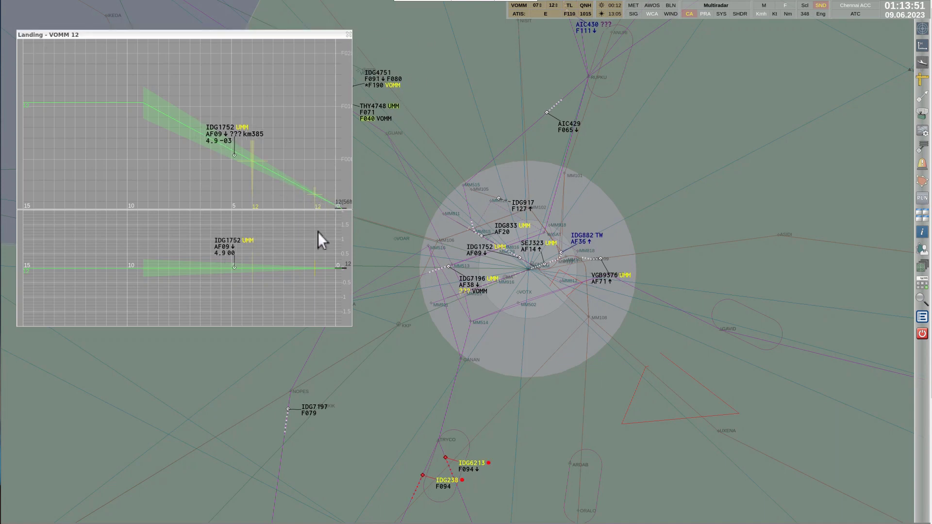
# Close the Landing – VOMM 12 profile window.
pyautogui.click(348, 35)
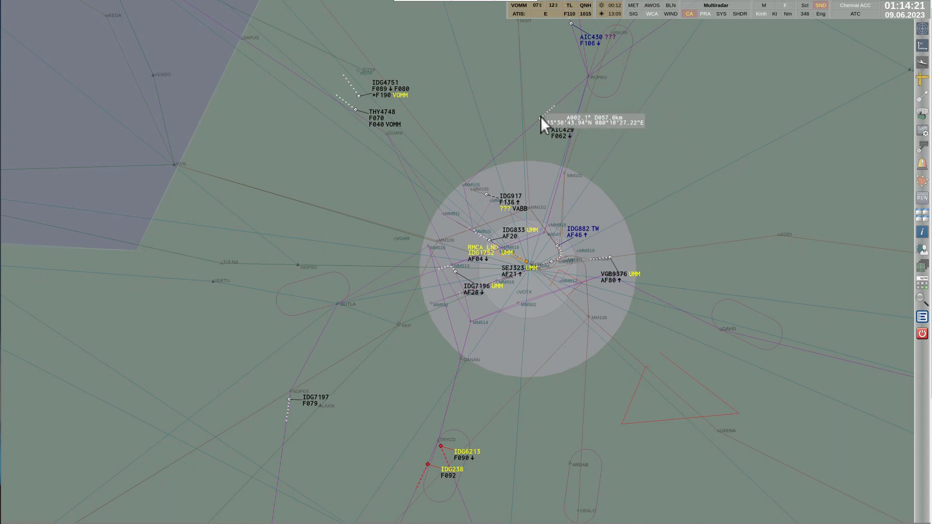
# Measure AIC429 to IDG917 with a 40 km distance alarm and an F020 height-difference alarm.
pyautogui.moveTo(540, 117); pyautogui.dragTo(488, 194)
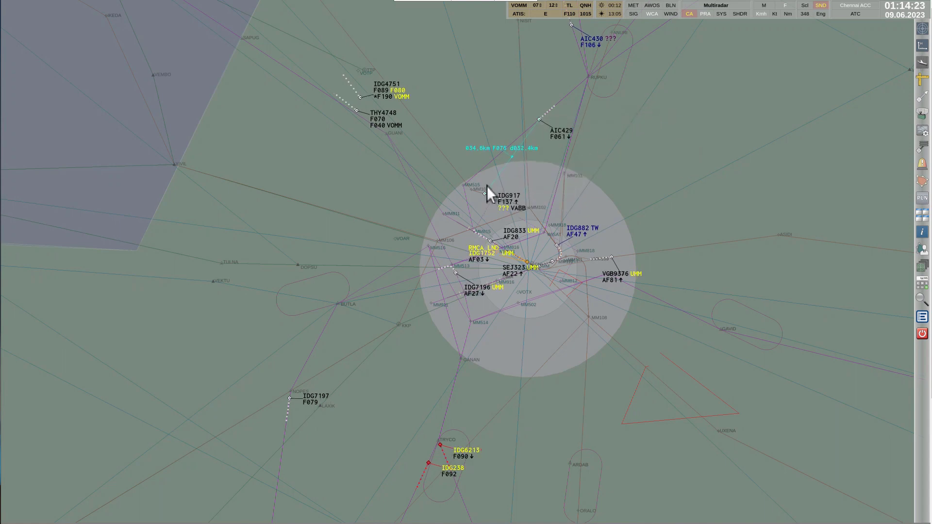
pyautogui.click(482, 152)
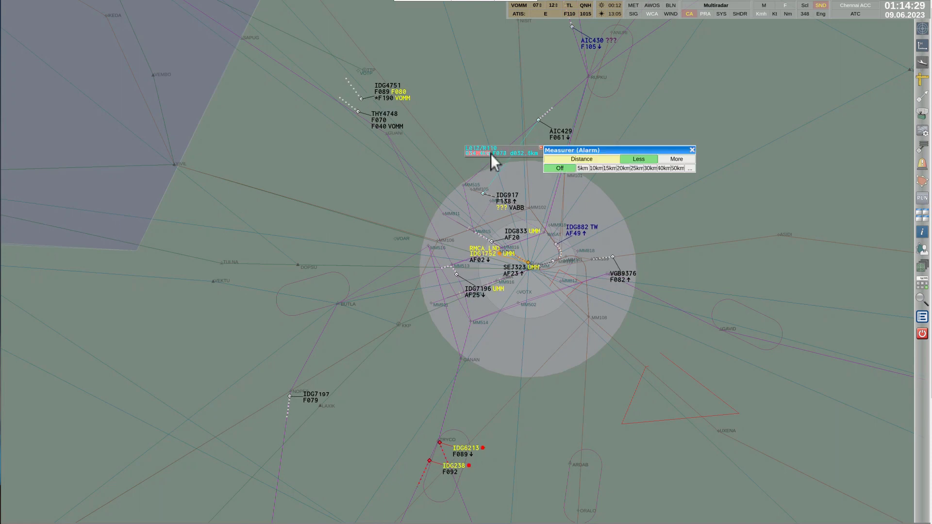
pyautogui.click(665, 167)
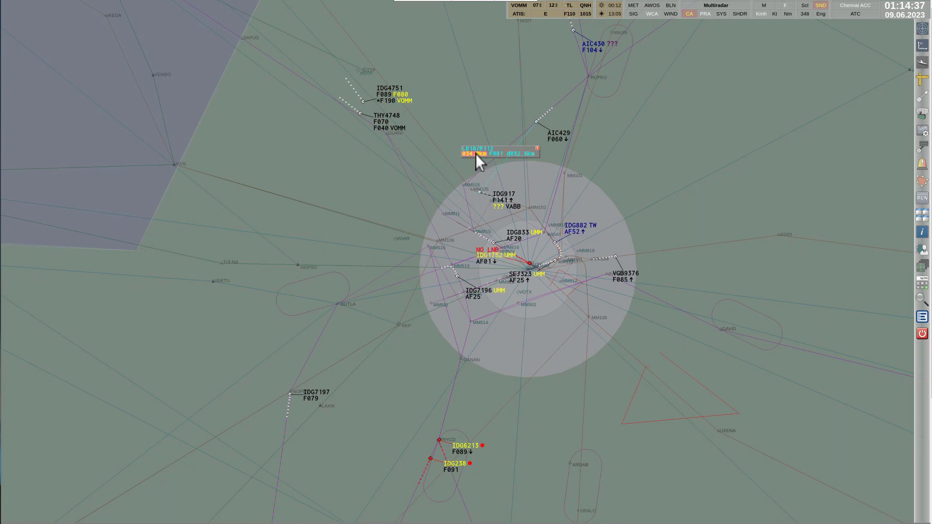
pyautogui.click(502, 154)
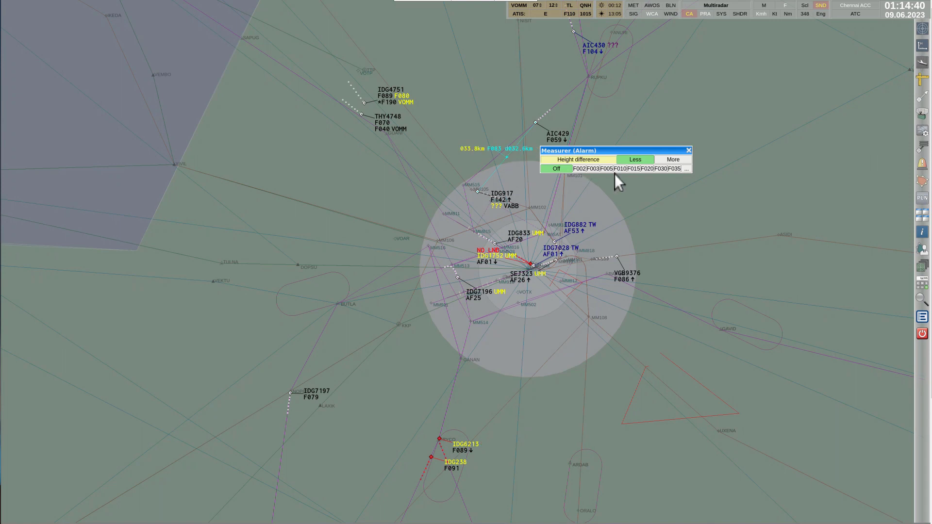
pyautogui.click(645, 169)
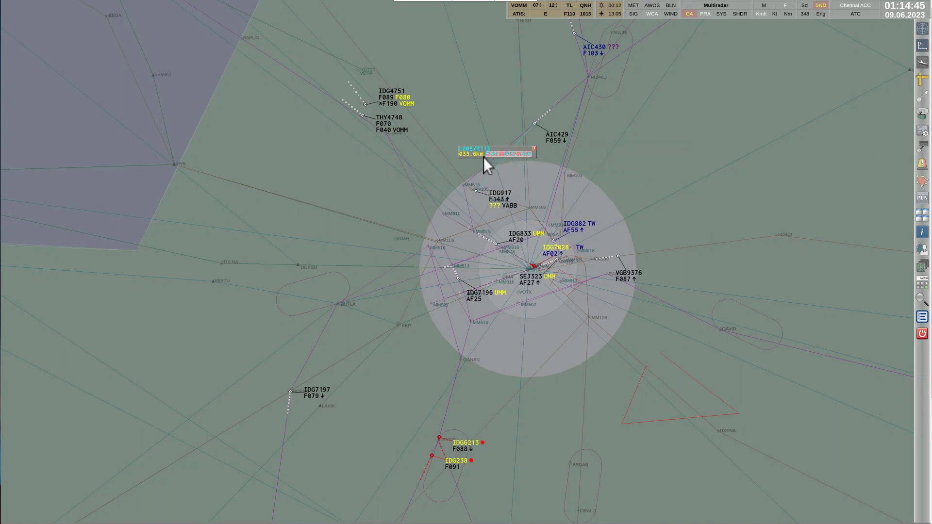
# Delete the AIC429–IDG917 measurement and set prediction vectors to Distance.
pyautogui.click(533, 148)
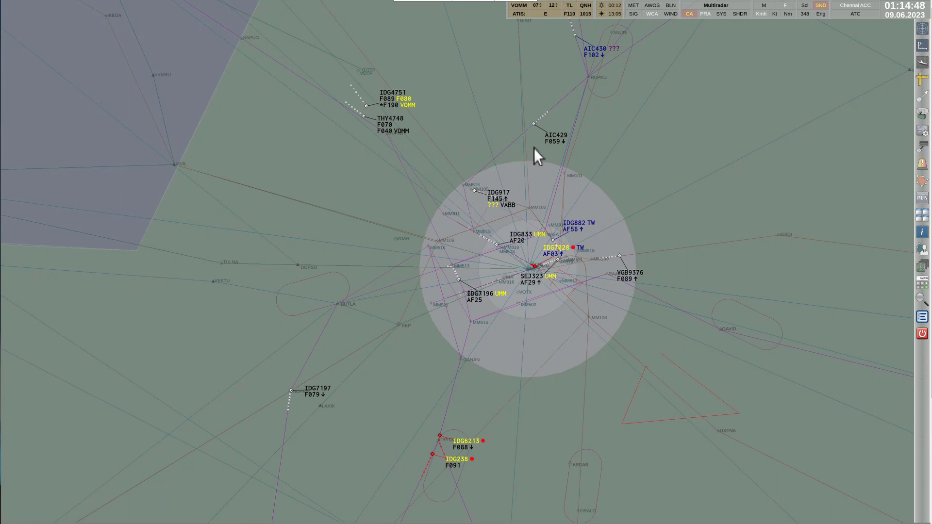
pyautogui.click(922, 98)
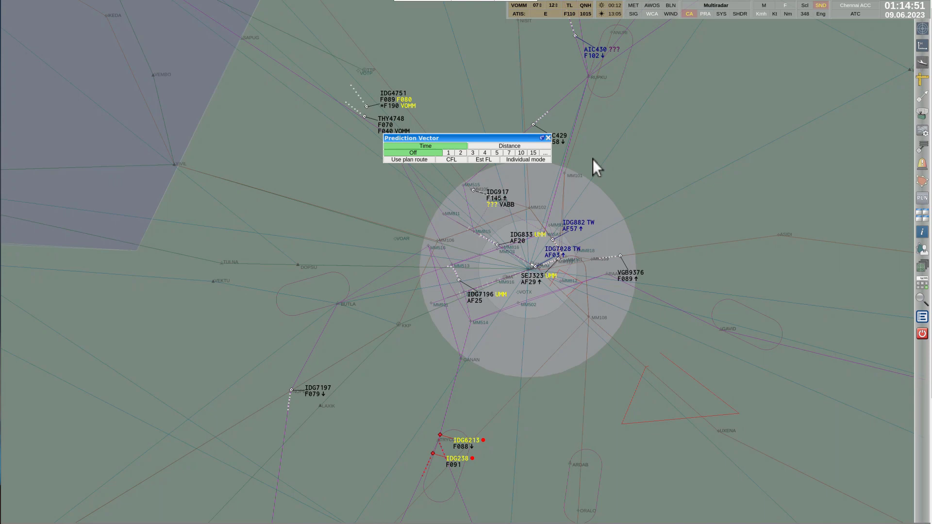
pyautogui.click(517, 145)
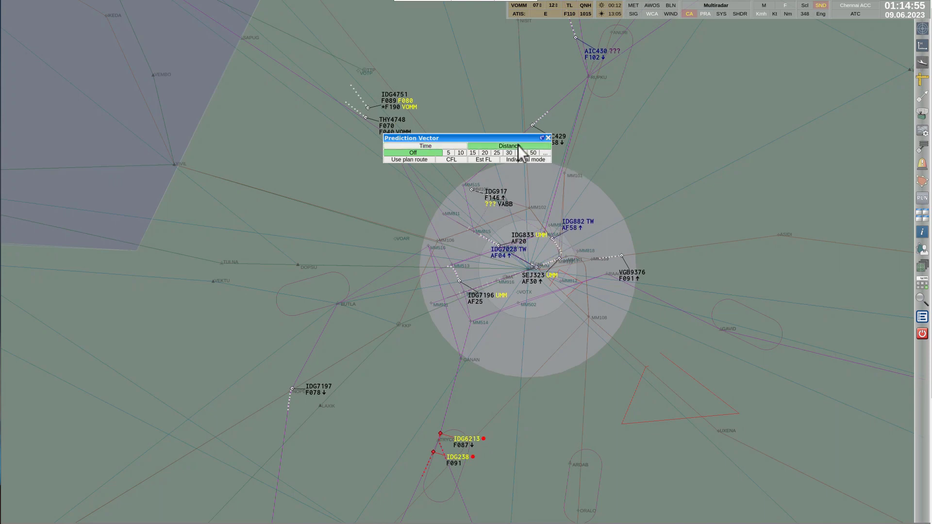
pyautogui.click(548, 138)
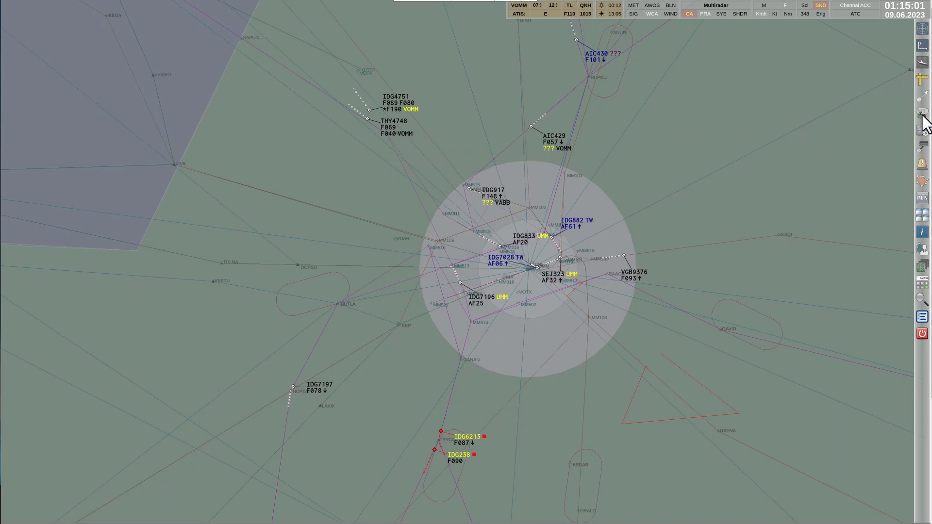
pyautogui.click(921, 116)
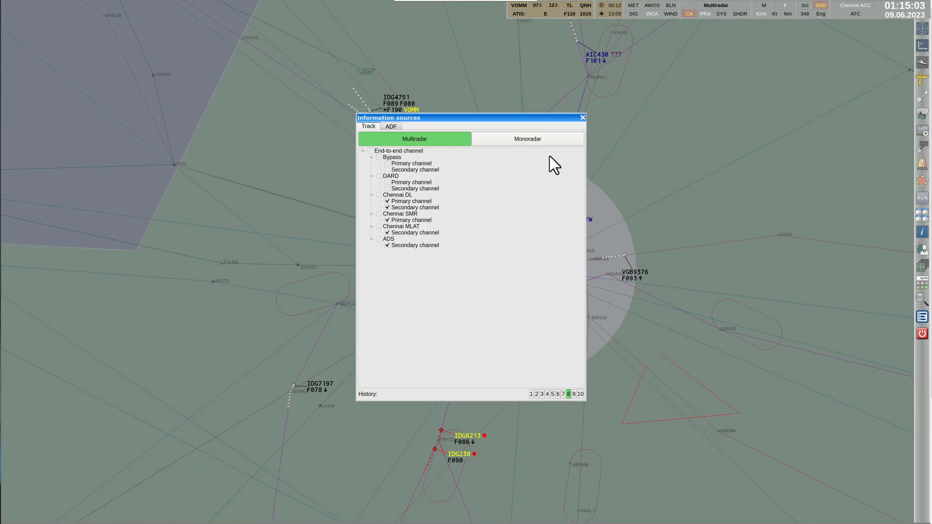
pyautogui.click(534, 141)
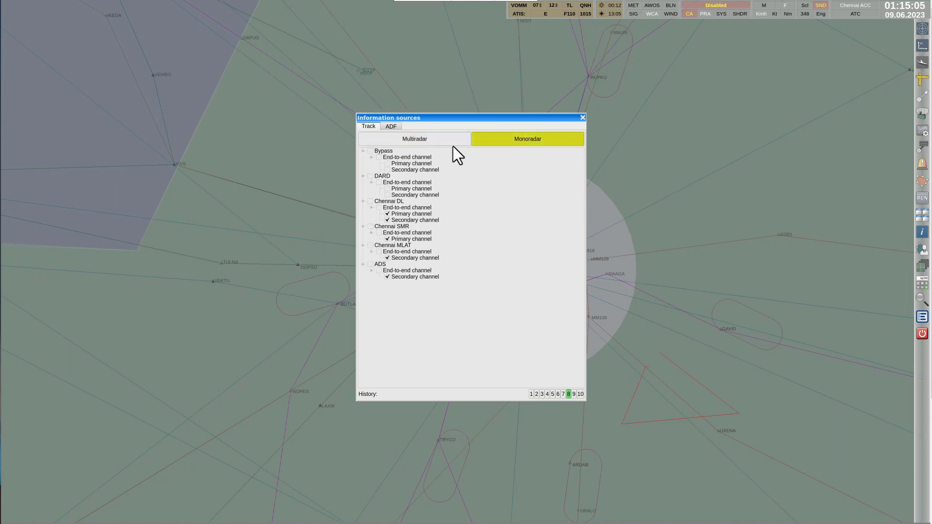
pyautogui.click(438, 143)
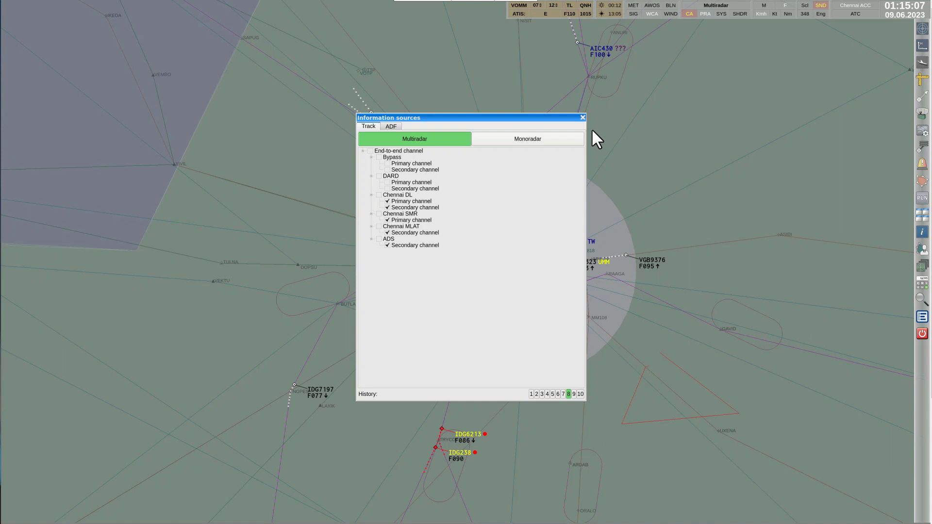
pyautogui.click(582, 118)
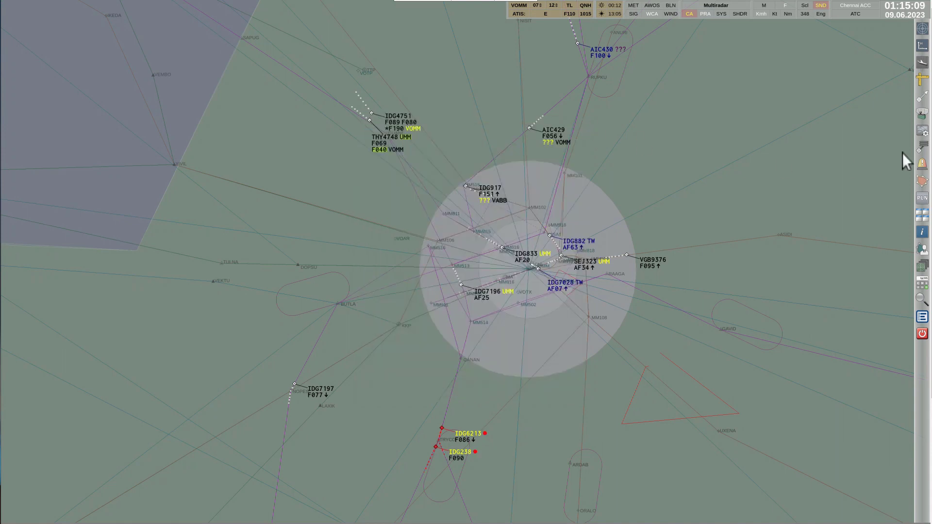
pyautogui.click(922, 132)
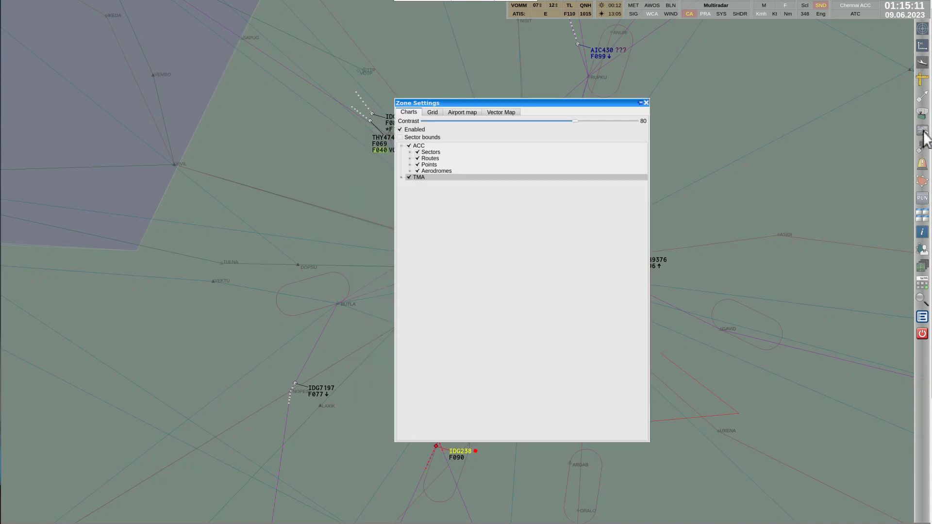
pyautogui.click(431, 113)
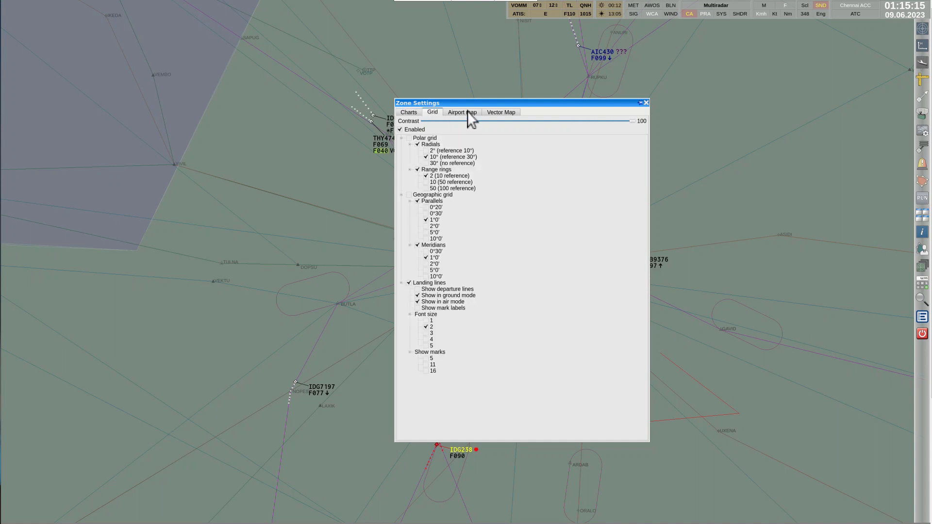
pyautogui.click(467, 112)
pyautogui.click(508, 114)
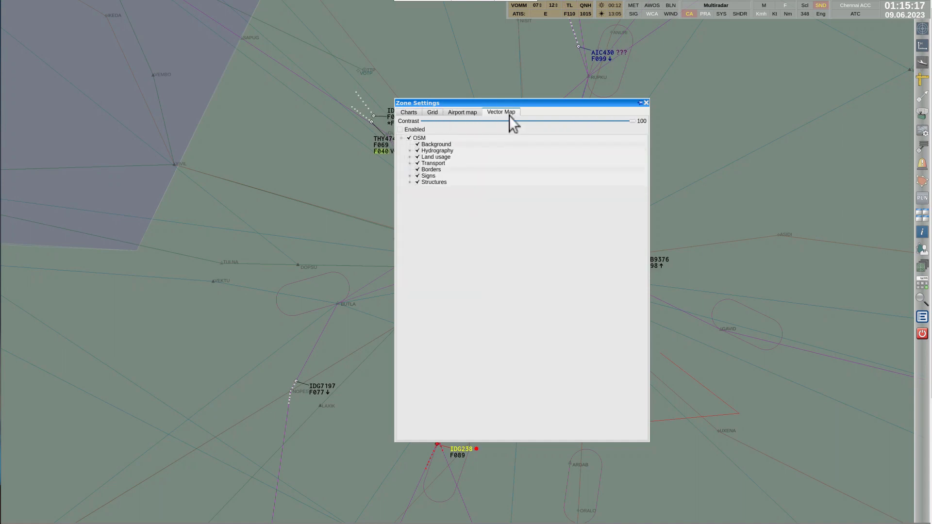
# Close zone settings, review the aircraft and surface-mode label options, then check the Alerts list.
pyautogui.click(646, 103)
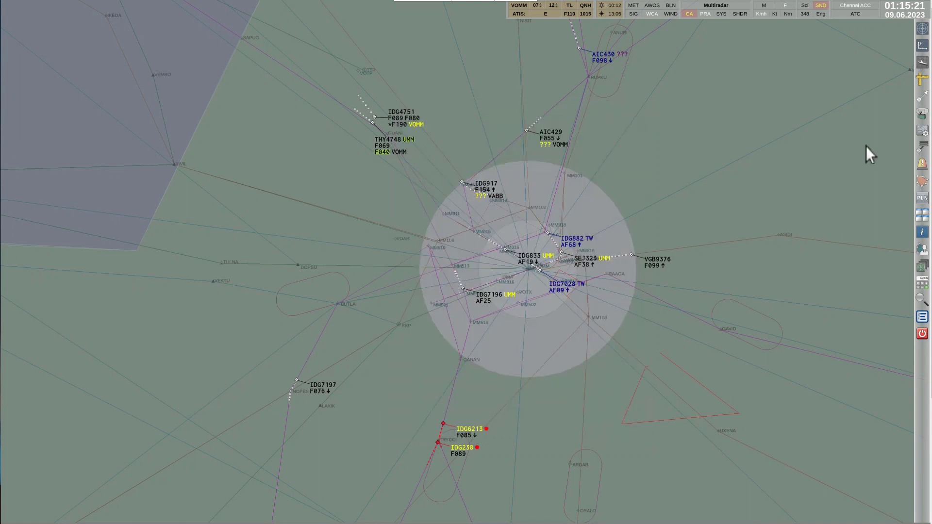
pyautogui.click(922, 147)
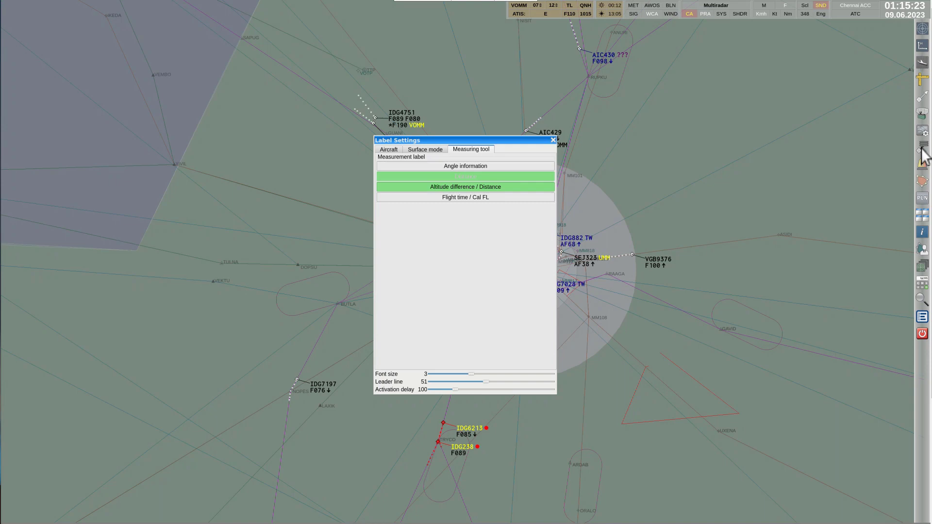
pyautogui.click(394, 149)
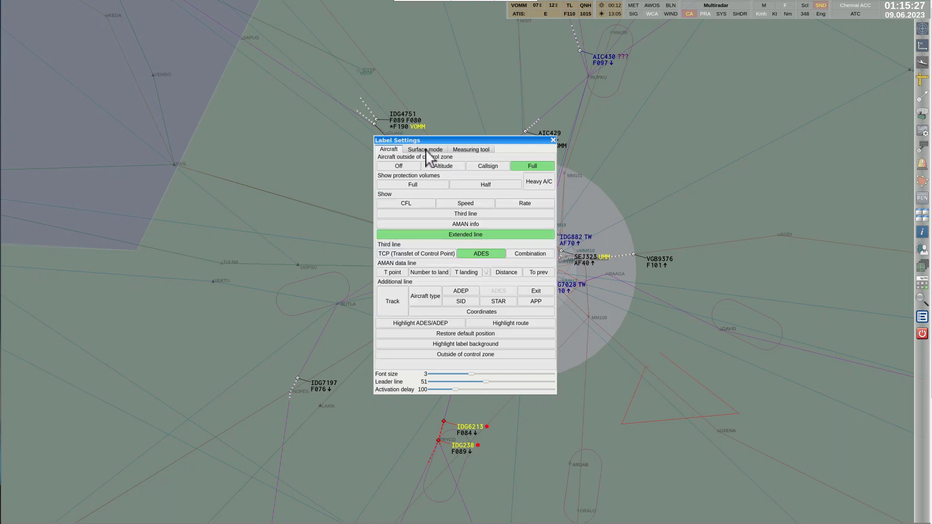
pyautogui.click(426, 150)
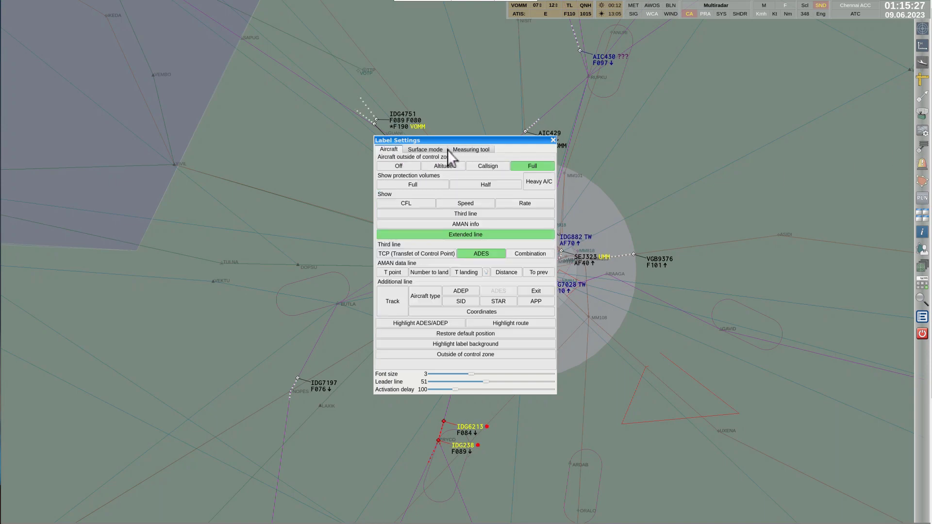
pyautogui.click(553, 141)
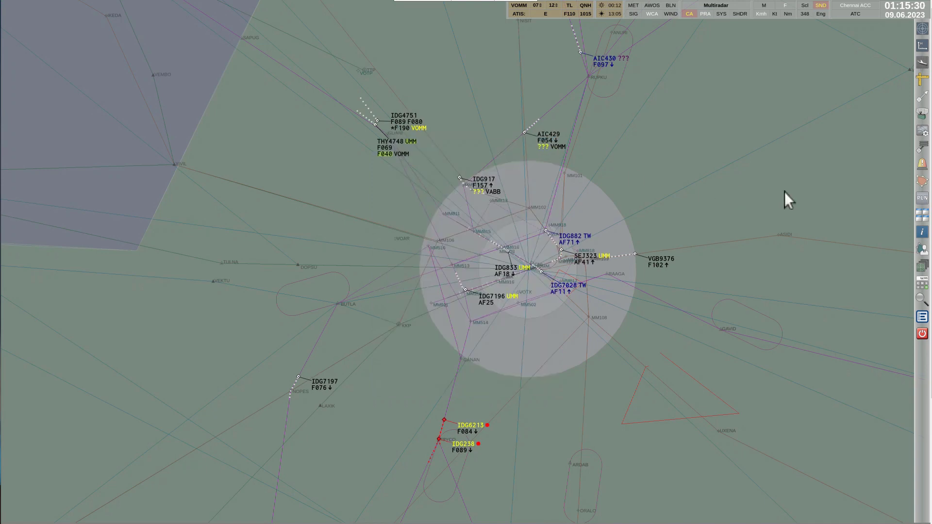
pyautogui.click(922, 165)
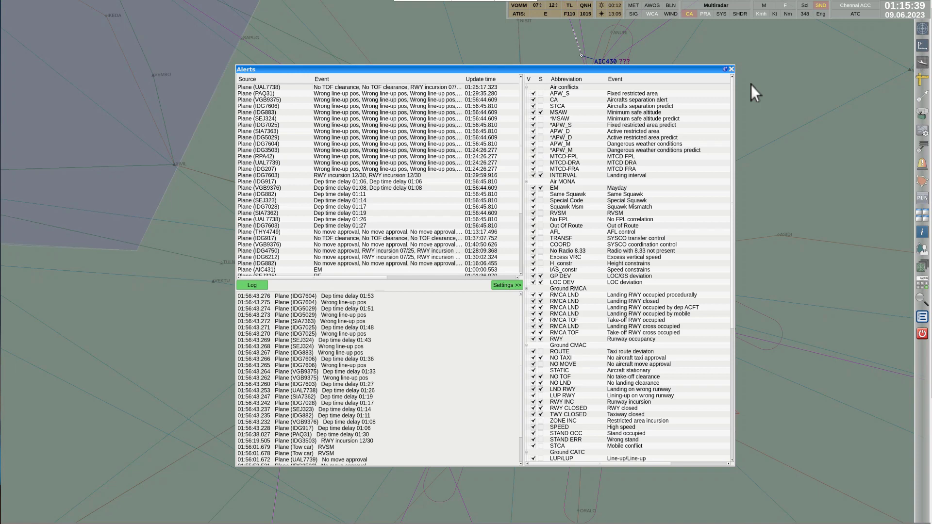
pyautogui.click(731, 69)
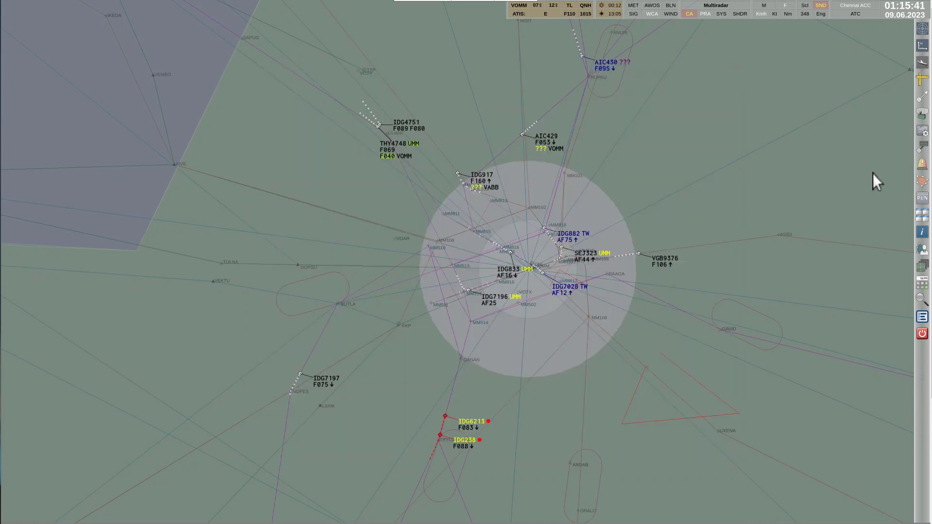
# Create and save a three-point triangular restricted area just south of the VOMM approach circle.
pyautogui.click(921, 182)
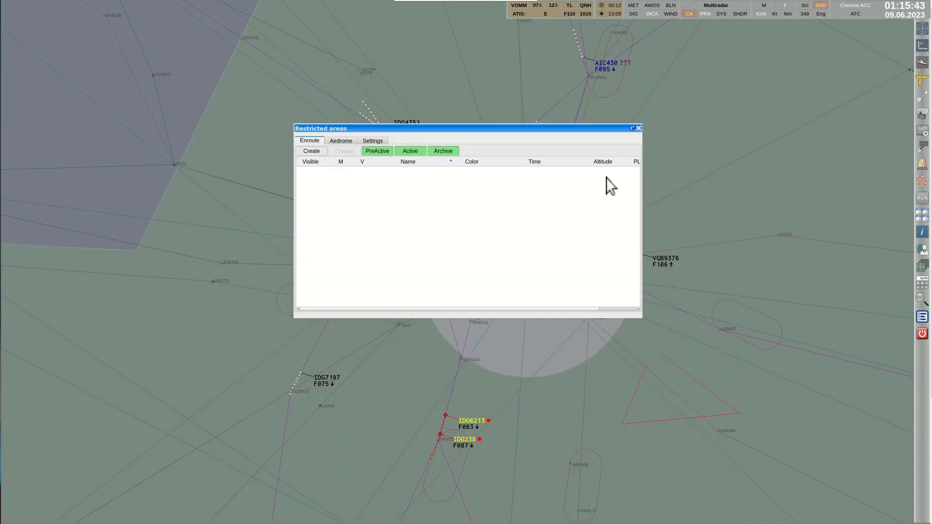
pyautogui.click(315, 151)
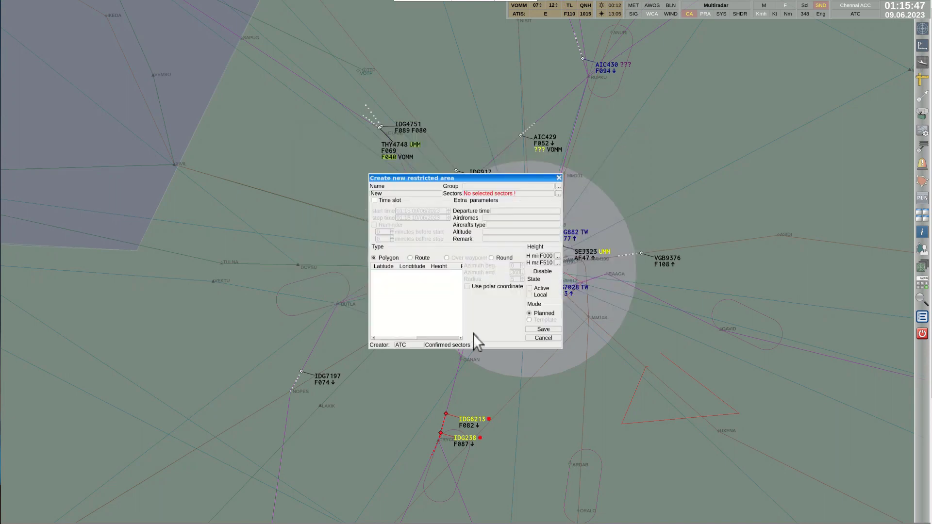
pyautogui.click(552, 370)
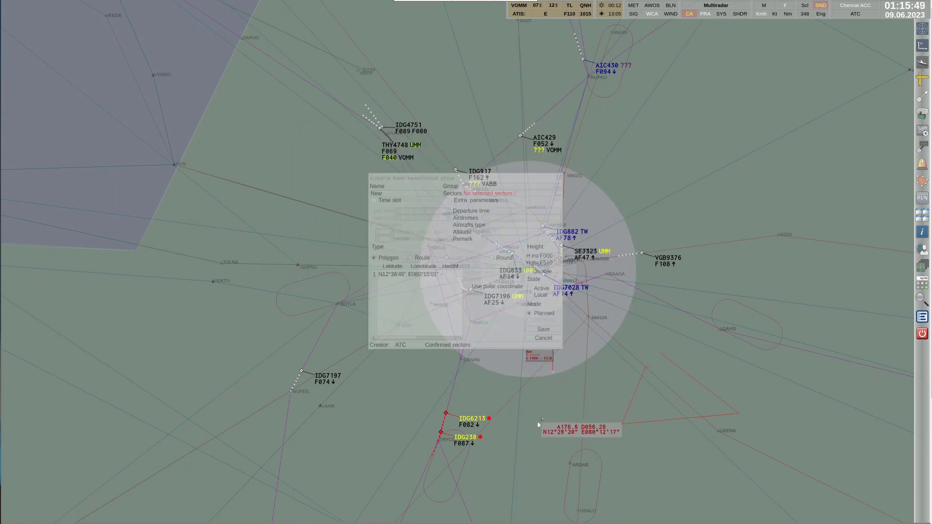
pyautogui.click(538, 422)
pyautogui.click(607, 403)
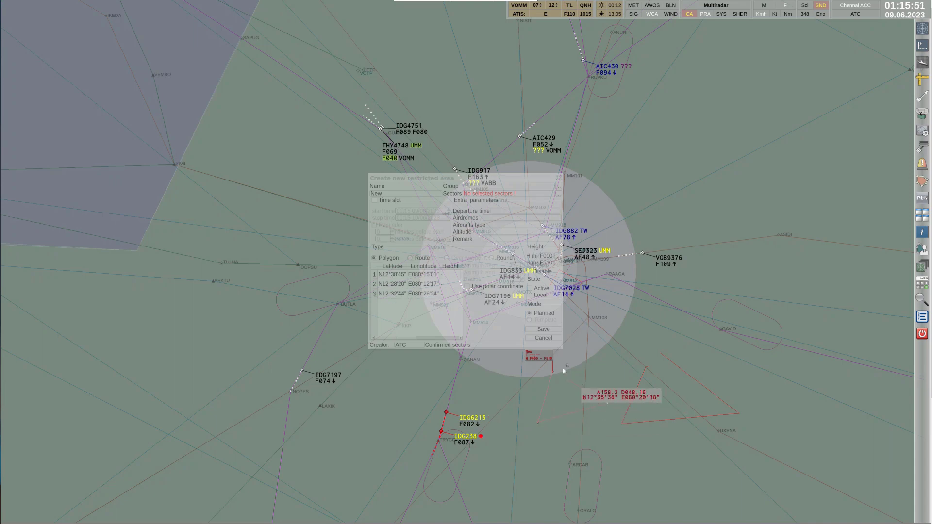
pyautogui.click(543, 329)
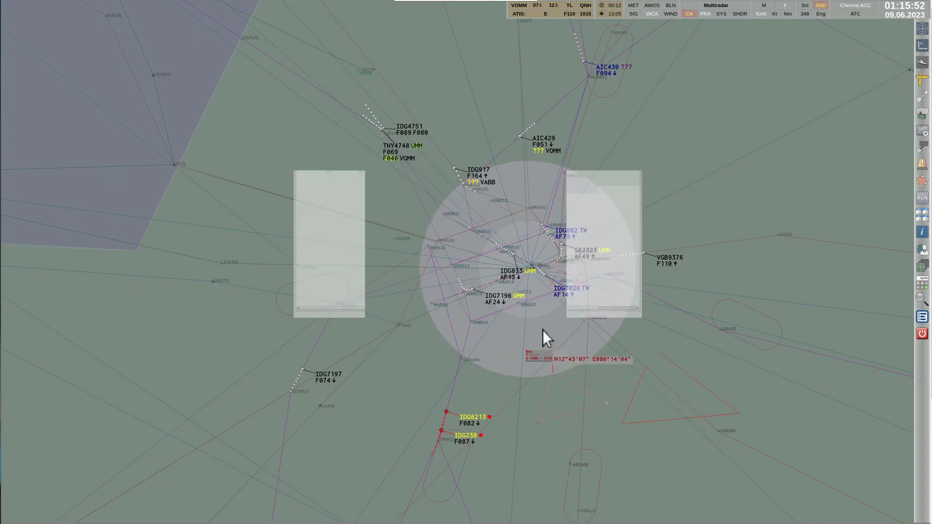
pyautogui.click(637, 128)
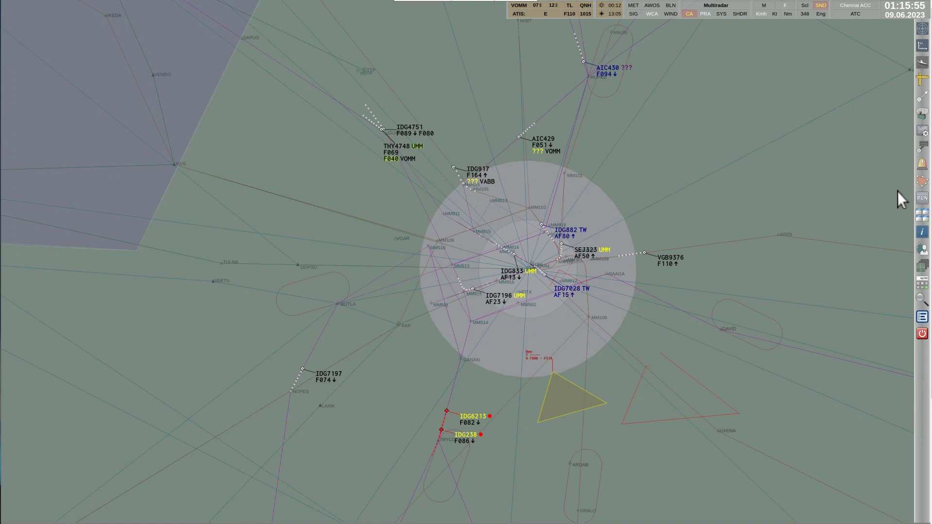
pyautogui.click(921, 199)
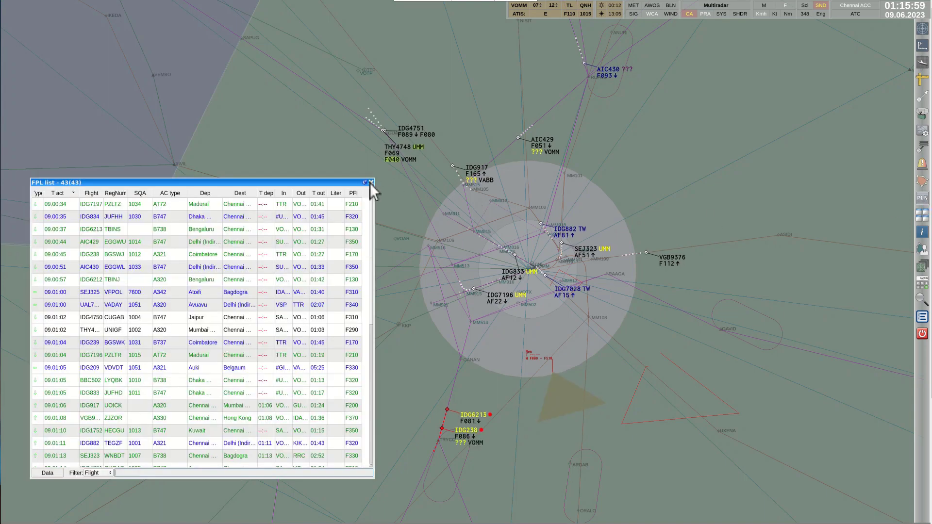
pyautogui.click(919, 214)
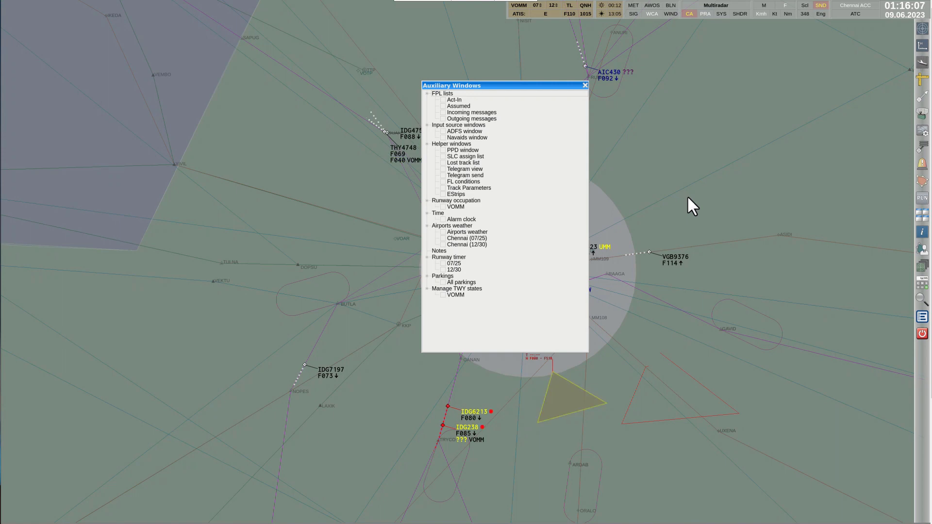
pyautogui.click(585, 85)
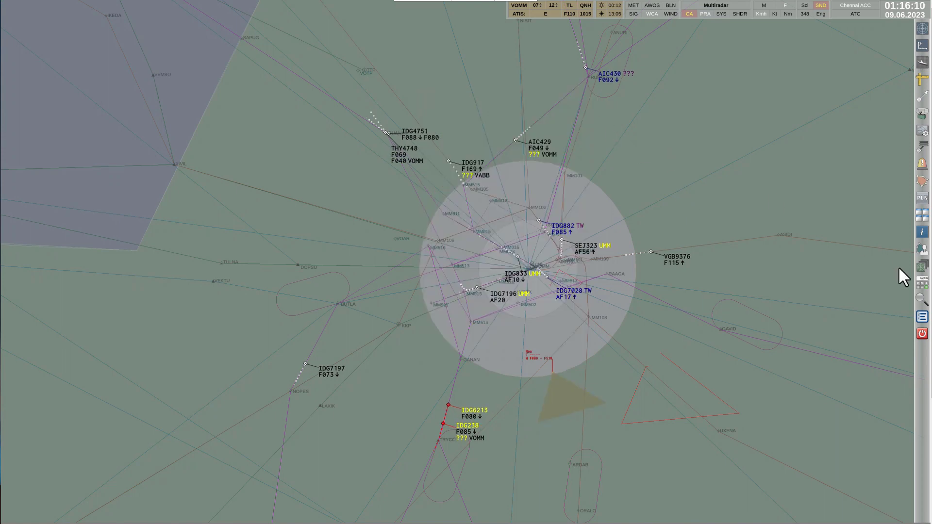
pyautogui.click(922, 232)
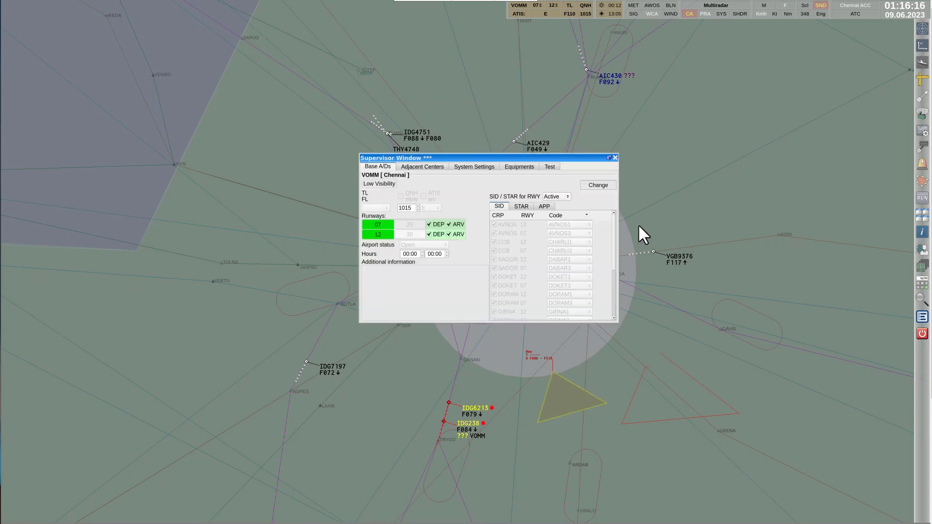
pyautogui.click(418, 167)
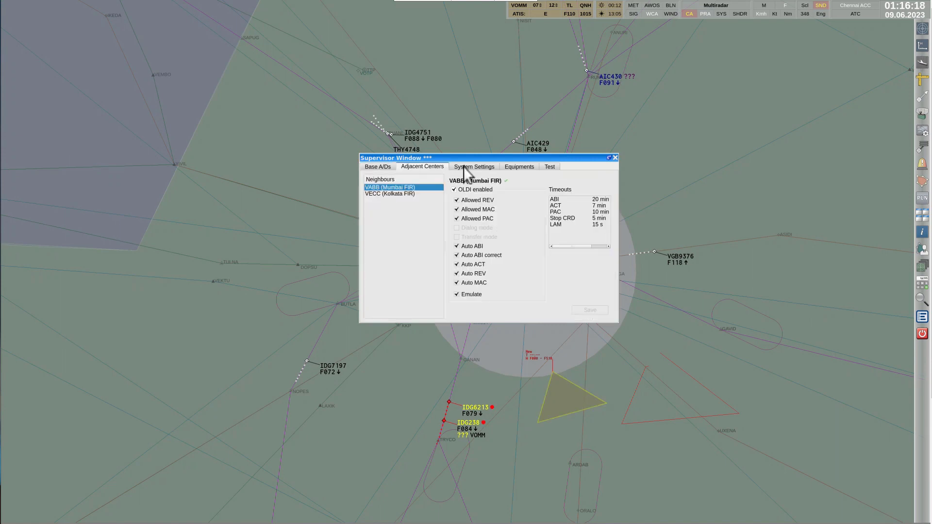
pyautogui.click(479, 167)
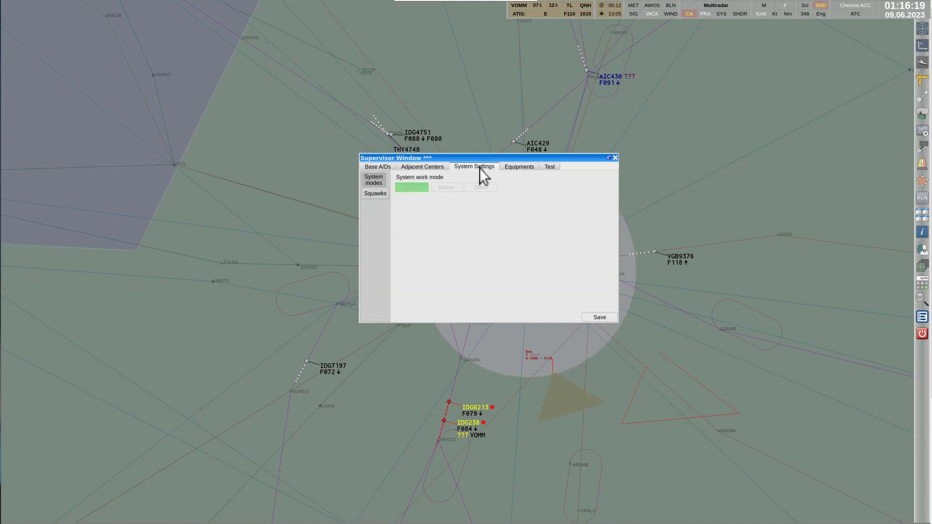
pyautogui.click(530, 168)
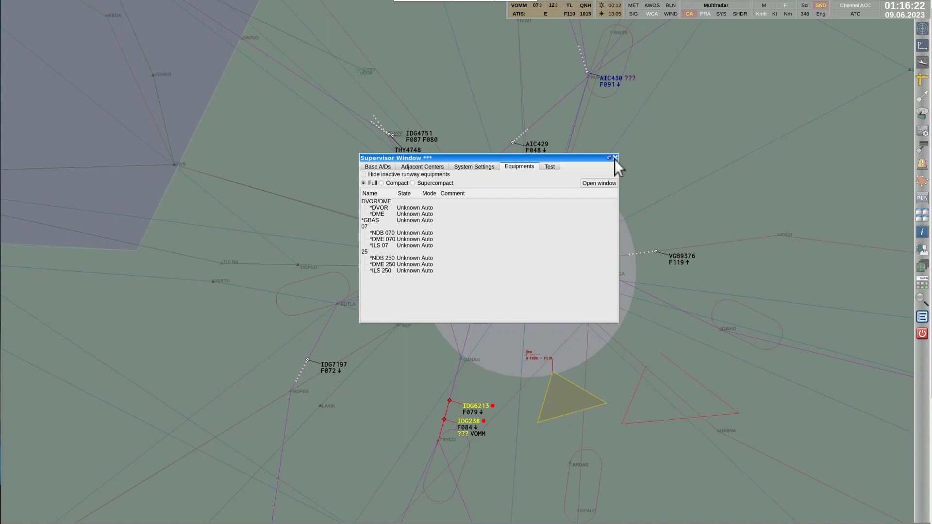
pyautogui.click(615, 159)
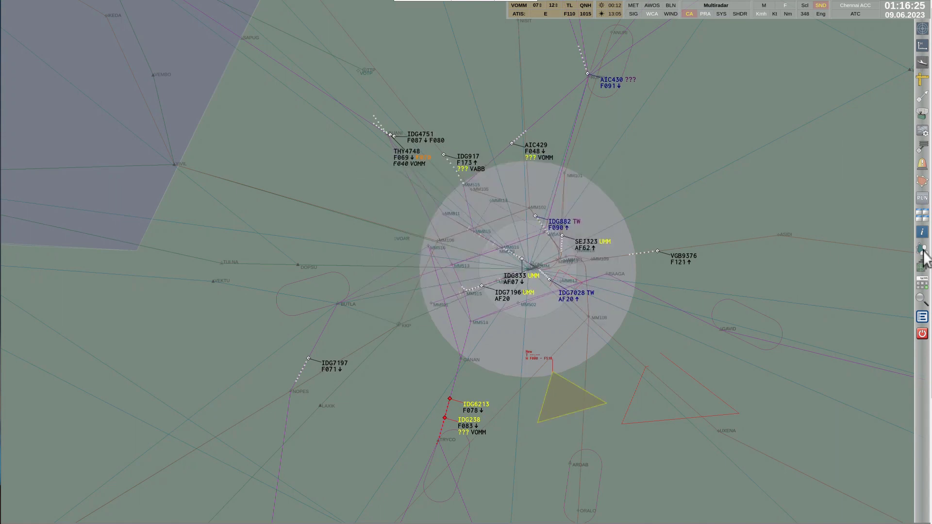
# Enlarge the User-Defined Objects window, add a new user object, then close the window.
pyautogui.click(921, 248)
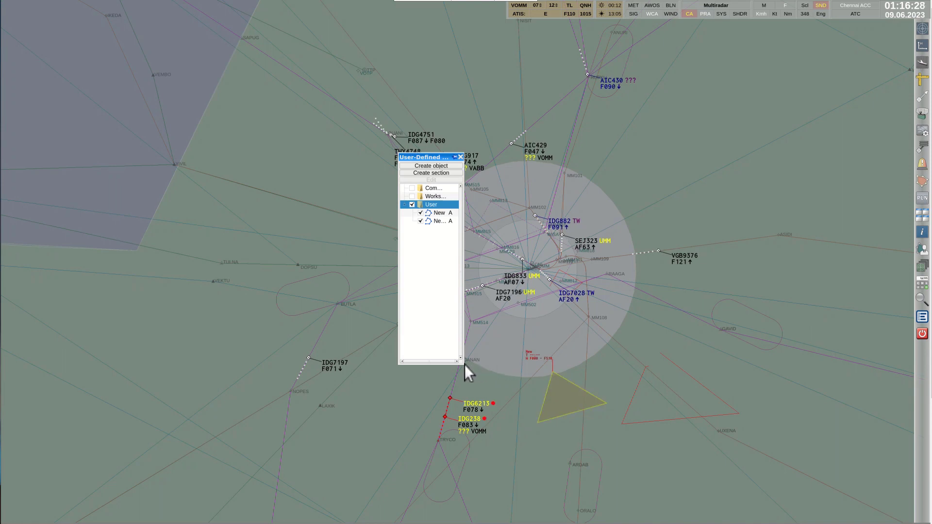
pyautogui.moveTo(464, 365); pyautogui.dragTo(507, 379)
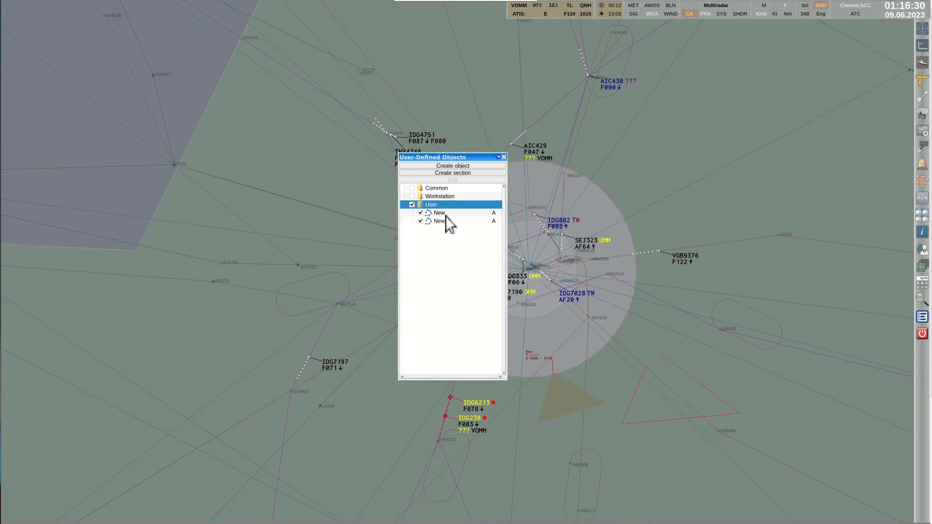
pyautogui.click(456, 166)
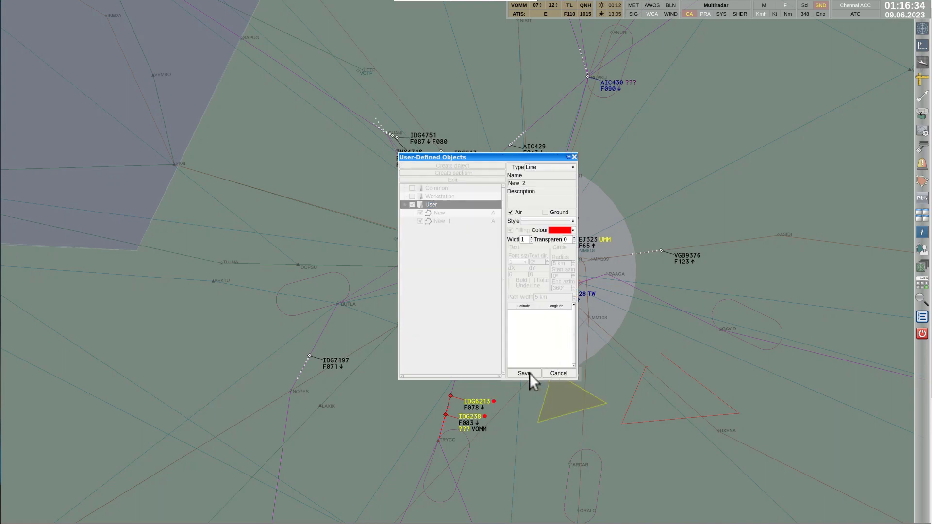
pyautogui.click(574, 156)
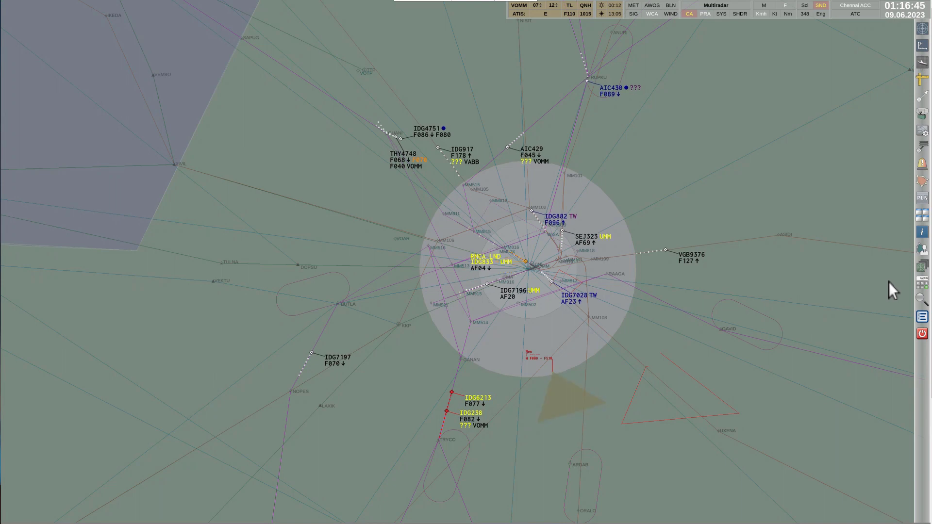
# Add a display preset named 'New Preset' in the Presets list, then close the list.
pyautogui.click(921, 280)
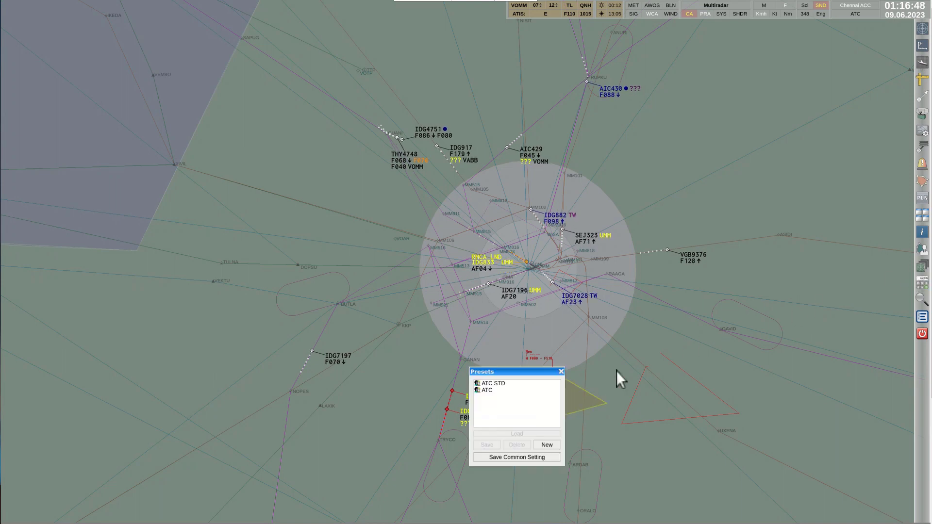
pyautogui.click(547, 445)
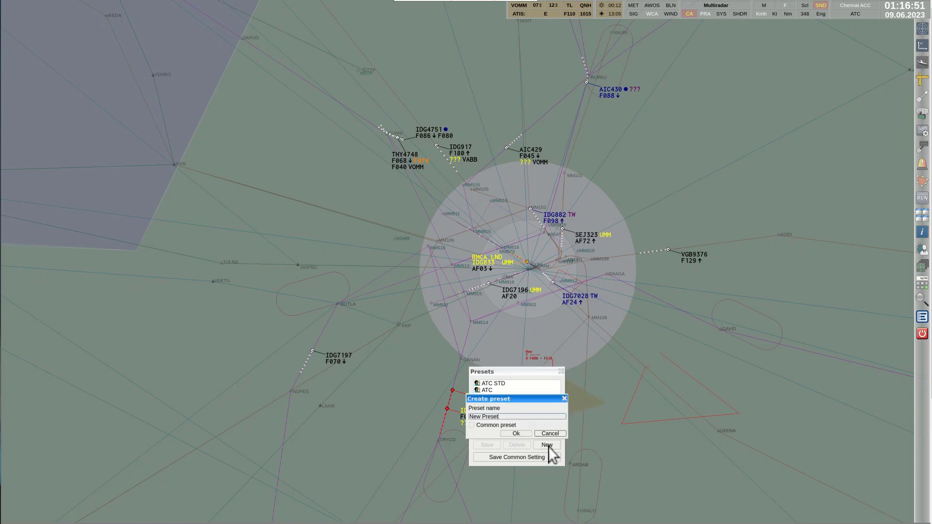
pyautogui.click(516, 434)
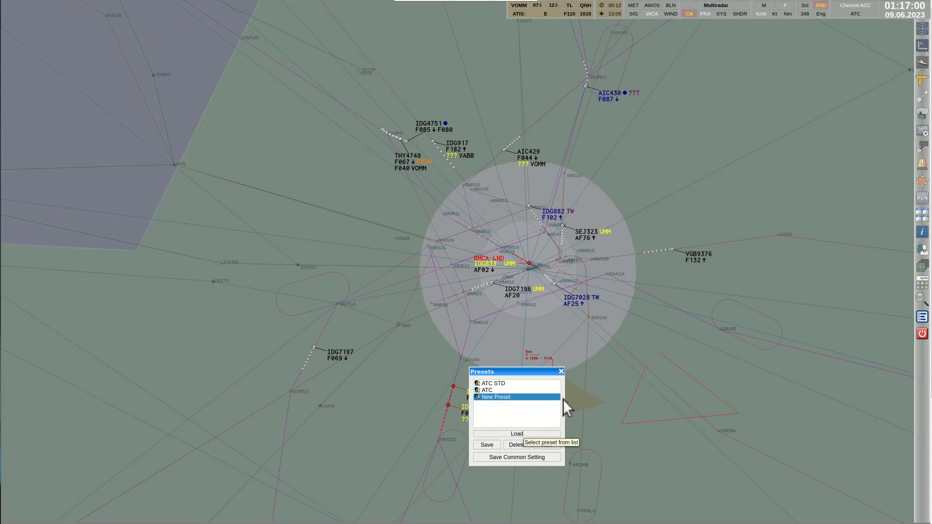
pyautogui.click(561, 371)
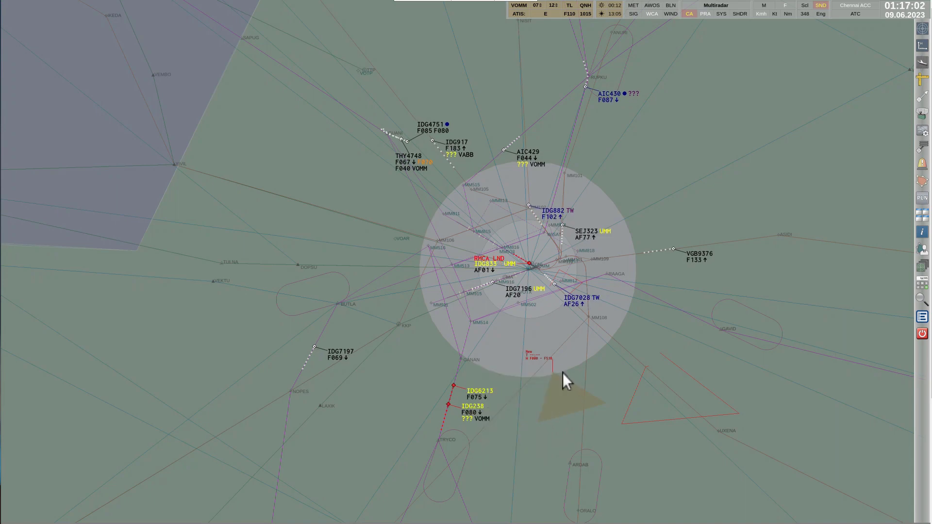
# Bring up and dismiss the Calculator, then open the Find object search window.
pyautogui.click(922, 283)
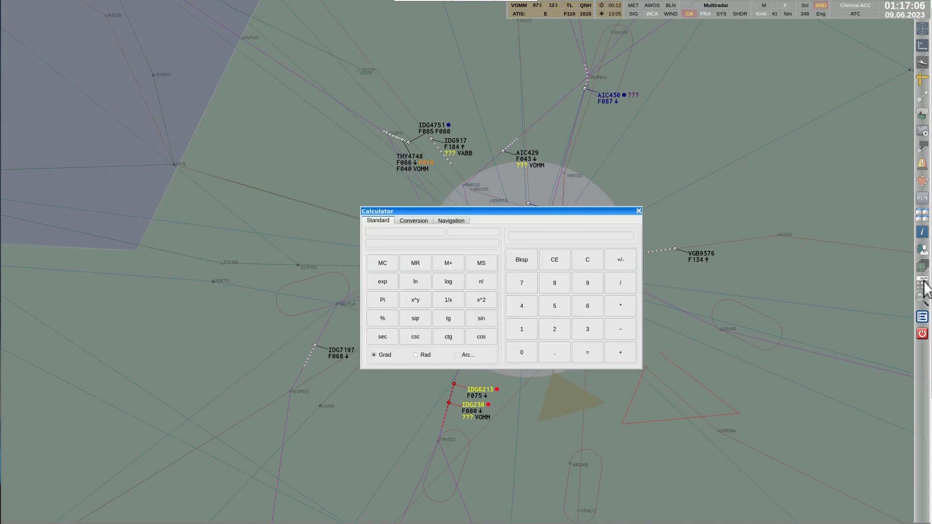
pyautogui.click(639, 211)
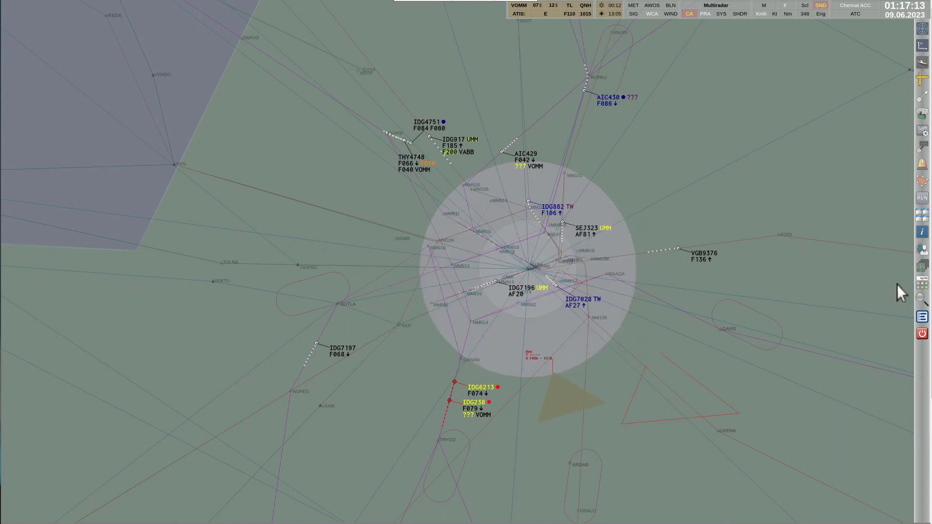
pyautogui.click(920, 300)
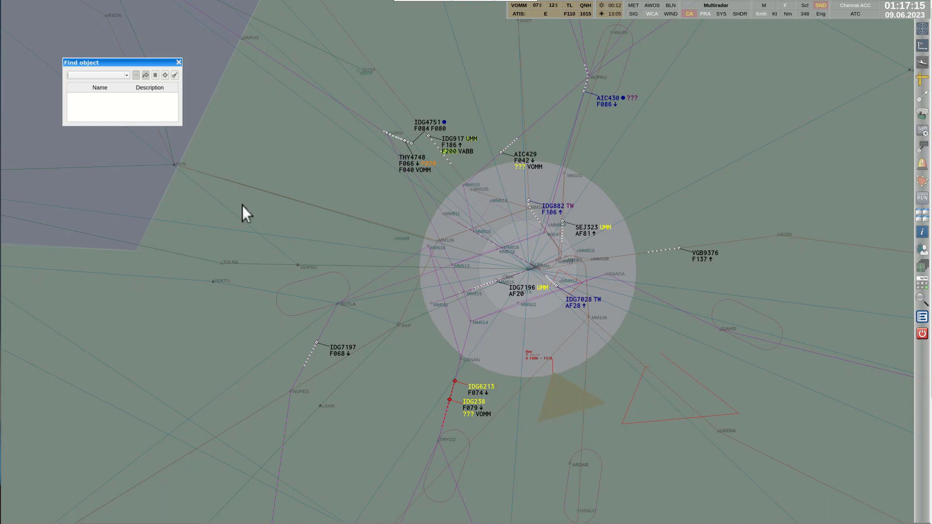